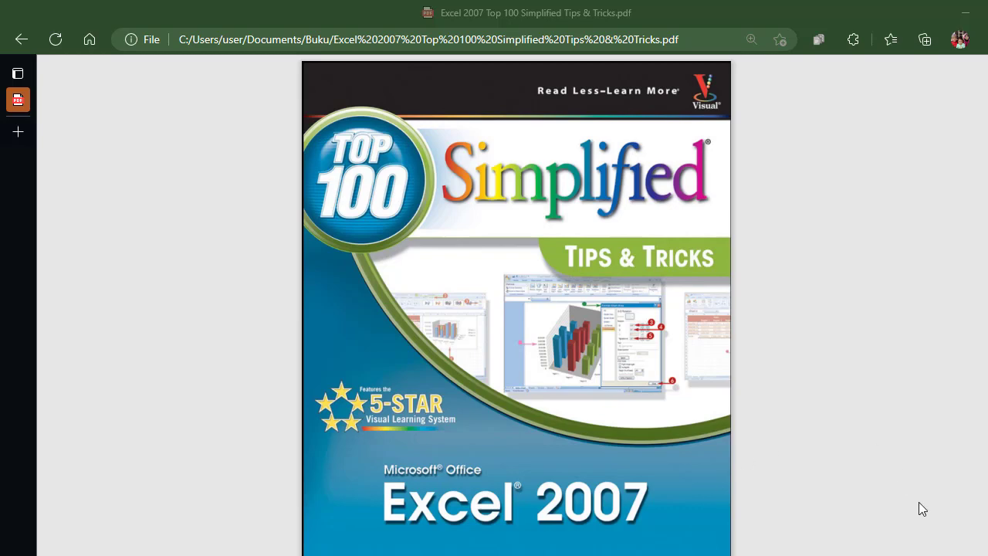
Step: Scroll the PDF contents and highlight the 'Find and Replace Formats' entry
{"action": "scroll", "coordinate": [516, 305], "scroll_direction": "down", "scroll_amount": 5}
{"action": "scroll", "coordinate": [515, 305], "scroll_direction": "down", "scroll_amount": 5}
{"action": "scroll", "coordinate": [516, 305], "scroll_direction": "down", "scroll_amount": 5}
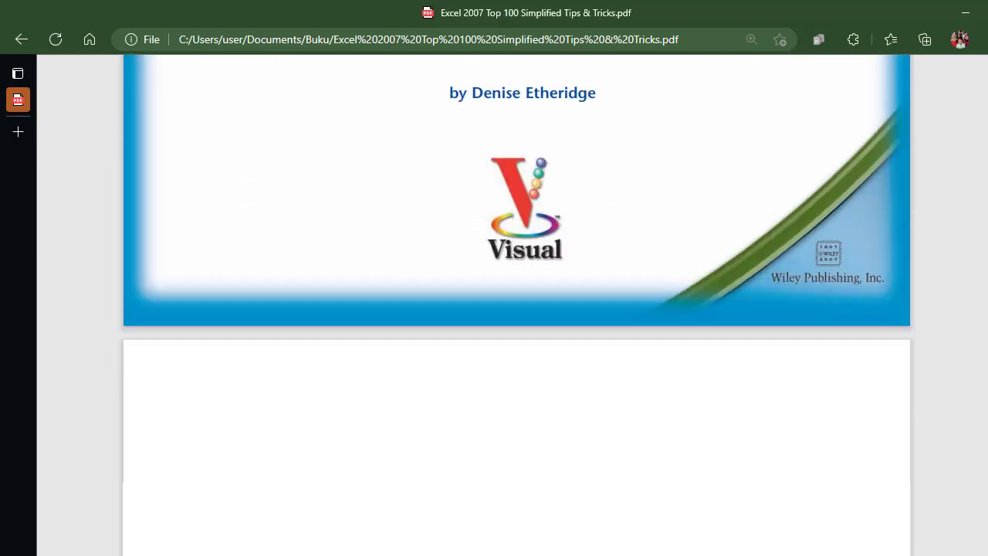
{"action": "scroll", "coordinate": [516, 305], "scroll_direction": "down", "scroll_amount": 4}
{"action": "scroll", "coordinate": [516, 305], "scroll_direction": "down", "scroll_amount": 5}
{"action": "scroll", "coordinate": [515, 305], "scroll_direction": "down", "scroll_amount": 5}
{"action": "scroll", "coordinate": [516, 305], "scroll_direction": "down", "scroll_amount": 5}
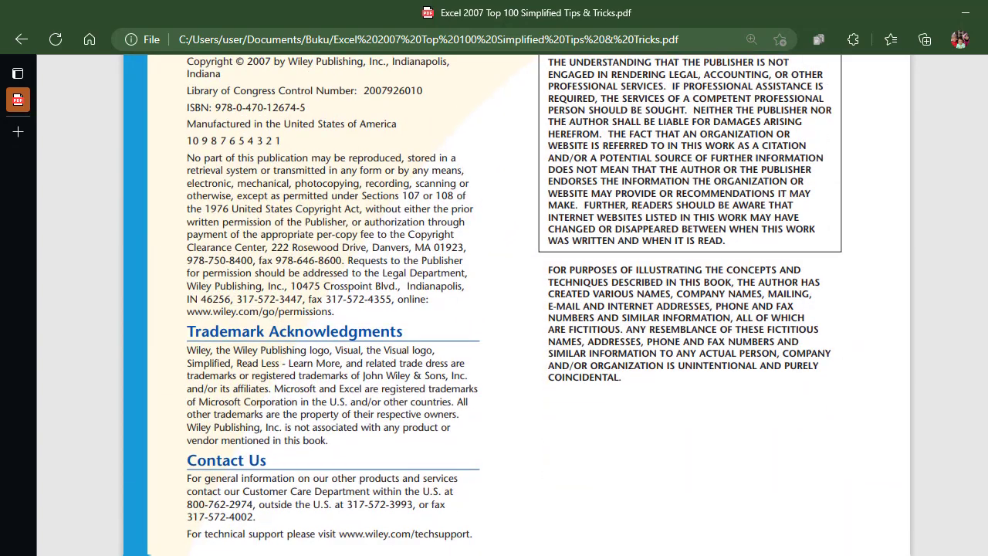
{"action": "scroll", "coordinate": [516, 305], "scroll_direction": "down", "scroll_amount": 5}
{"action": "scroll", "coordinate": [516, 304], "scroll_direction": "down", "scroll_amount": 5}
{"action": "scroll", "coordinate": [516, 305], "scroll_direction": "down", "scroll_amount": 5}
{"action": "scroll", "coordinate": [516, 305], "scroll_direction": "down", "scroll_amount": 5}
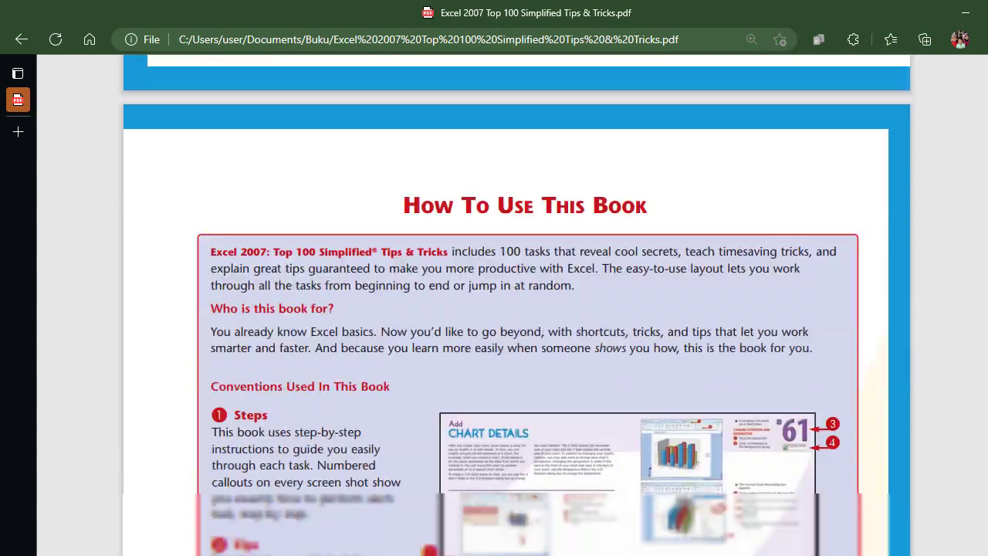
{"action": "scroll", "coordinate": [515, 305], "scroll_direction": "down", "scroll_amount": 5}
{"action": "scroll", "coordinate": [515, 305], "scroll_direction": "down", "scroll_amount": 5}
{"action": "scroll", "coordinate": [515, 305], "scroll_direction": "down", "scroll_amount": 3}
{"action": "scroll", "coordinate": [515, 305], "scroll_direction": "down", "scroll_amount": 5}
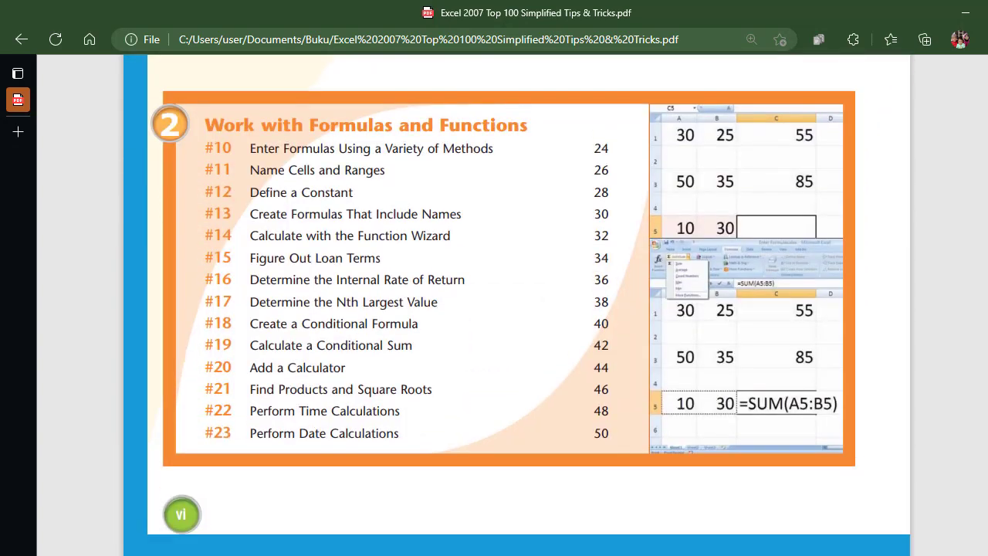
{"action": "scroll", "coordinate": [242, 221], "scroll_direction": "up", "scroll_amount": 5}
{"action": "scroll", "coordinate": [243, 222], "scroll_direction": "up", "scroll_amount": 2}
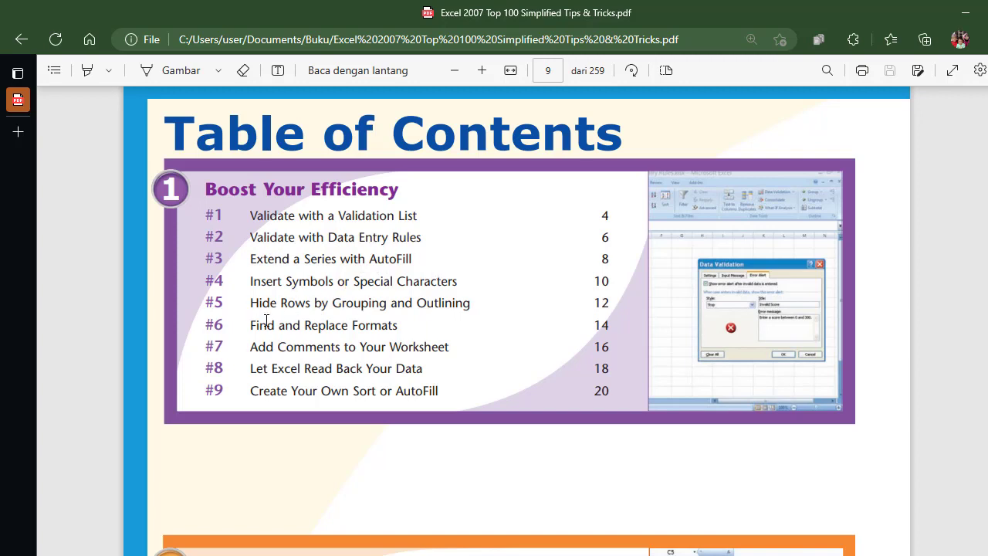
{"action": "left_click_drag", "start_coordinate": [249, 325], "coordinate": [406, 329]}
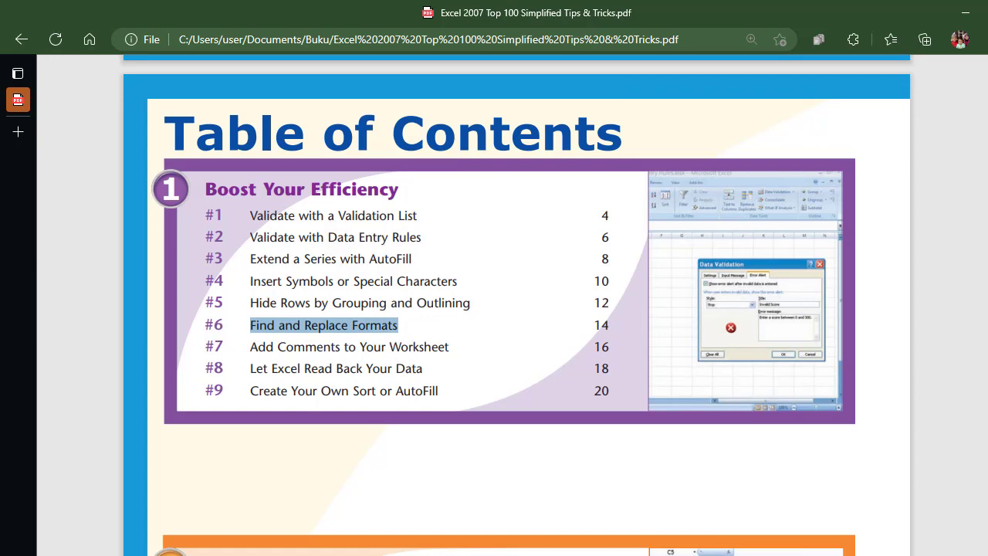
Step: Scroll down to the 'Find and Replace formats' lesson on page 27 of 259
{"action": "scroll", "coordinate": [516, 309], "scroll_direction": "down", "scroll_amount": 2}
{"action": "scroll", "coordinate": [516, 309], "scroll_direction": "down", "scroll_amount": 2}
{"action": "scroll", "coordinate": [517, 308], "scroll_direction": "down", "scroll_amount": 3}
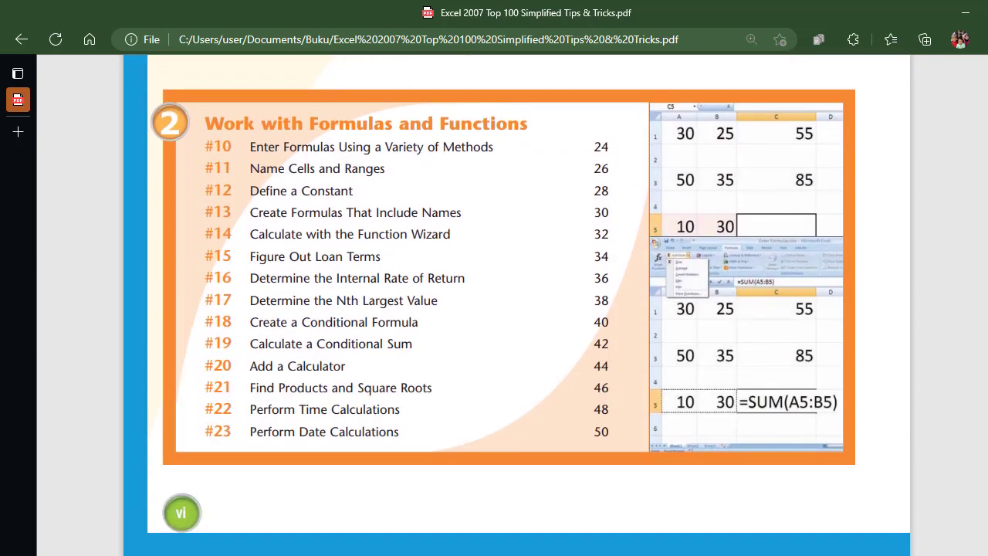
{"action": "scroll", "coordinate": [517, 308], "scroll_direction": "down", "scroll_amount": 3}
{"action": "scroll", "coordinate": [517, 309], "scroll_direction": "down", "scroll_amount": 2}
{"action": "scroll", "coordinate": [517, 309], "scroll_direction": "down", "scroll_amount": 2}
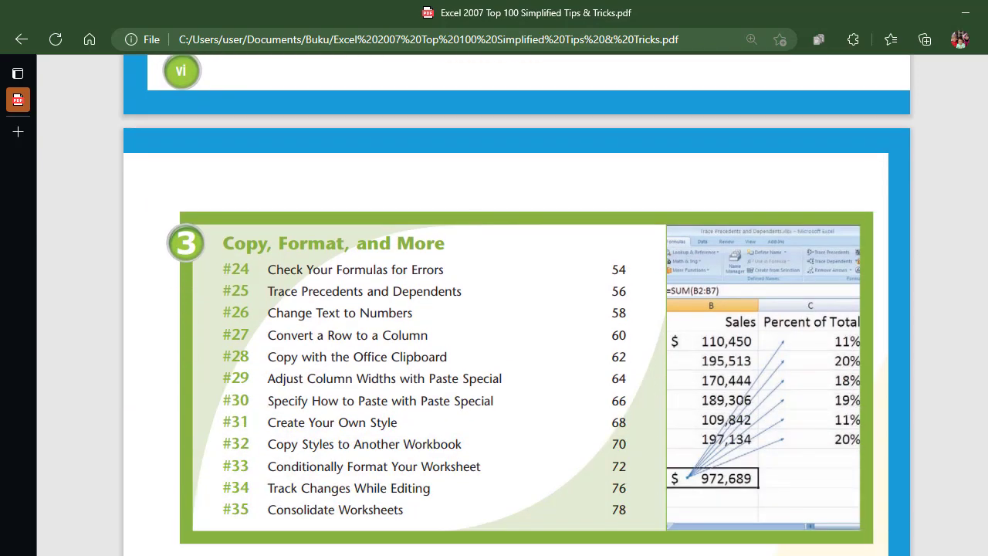
{"action": "scroll", "coordinate": [517, 309], "scroll_direction": "down", "scroll_amount": 2}
{"action": "scroll", "coordinate": [517, 309], "scroll_direction": "down", "scroll_amount": 2}
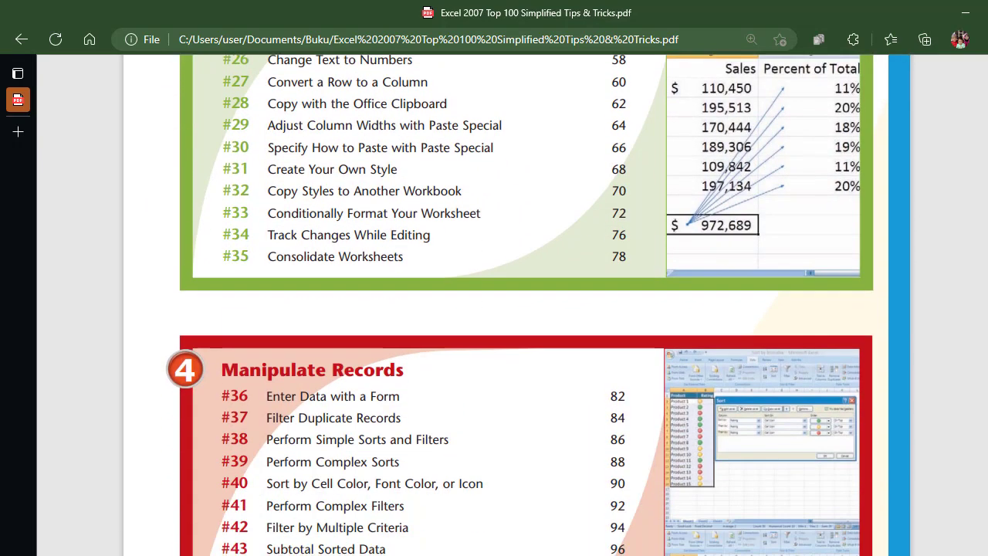
{"action": "scroll", "coordinate": [516, 308], "scroll_direction": "down", "scroll_amount": 2}
{"action": "scroll", "coordinate": [516, 309], "scroll_direction": "down", "scroll_amount": 2}
{"action": "scroll", "coordinate": [516, 309], "scroll_direction": "down", "scroll_amount": 1}
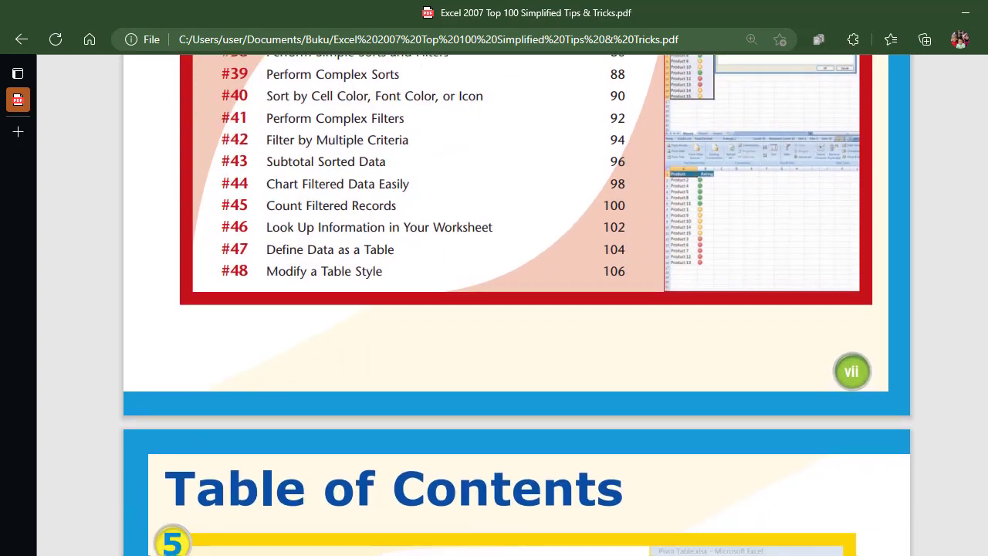
{"action": "scroll", "coordinate": [517, 309], "scroll_direction": "down", "scroll_amount": 2}
{"action": "scroll", "coordinate": [517, 309], "scroll_direction": "down", "scroll_amount": 2}
{"action": "scroll", "coordinate": [516, 309], "scroll_direction": "down", "scroll_amount": 2}
{"action": "scroll", "coordinate": [516, 309], "scroll_direction": "down", "scroll_amount": 2}
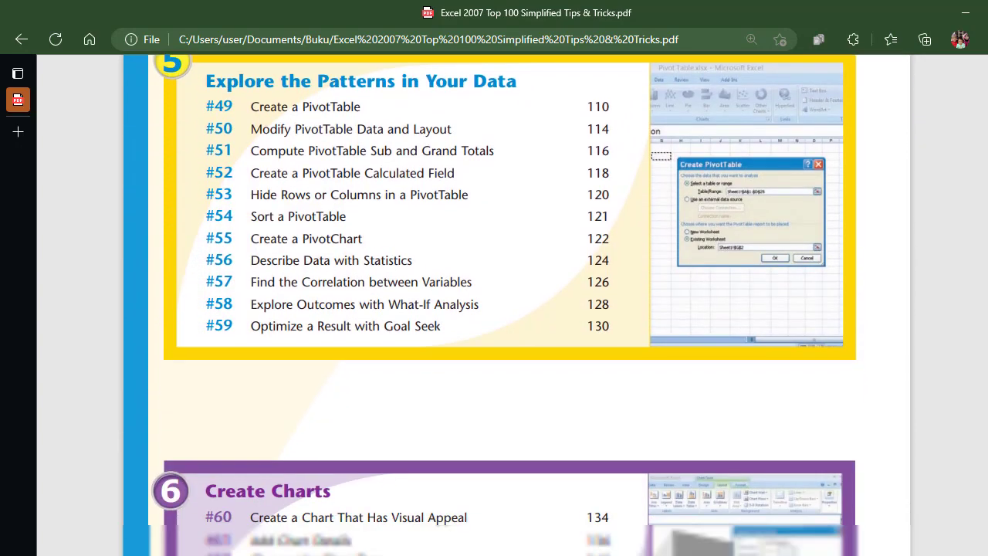
{"action": "scroll", "coordinate": [517, 308], "scroll_direction": "down", "scroll_amount": 5}
{"action": "scroll", "coordinate": [516, 309], "scroll_direction": "down", "scroll_amount": 4}
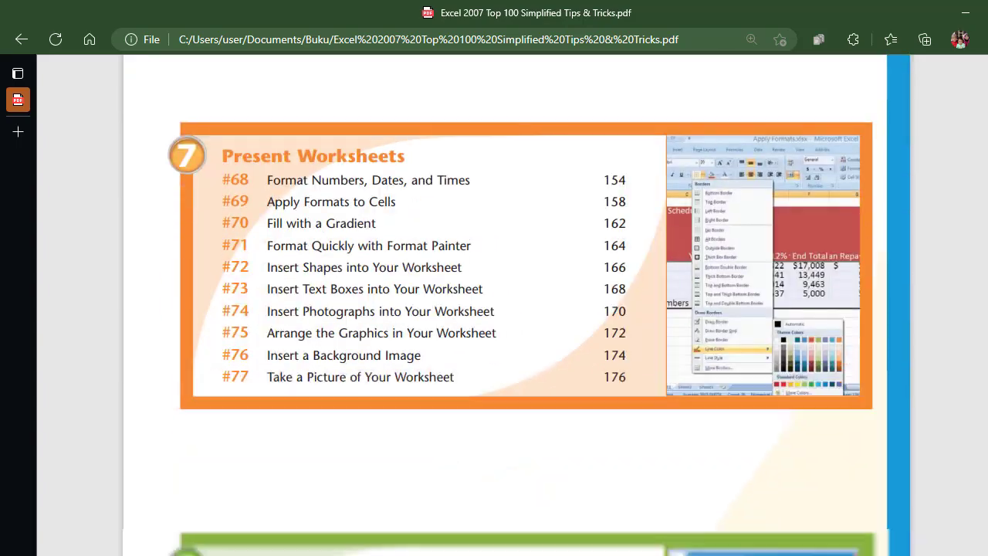
{"action": "scroll", "coordinate": [517, 309], "scroll_direction": "down", "scroll_amount": 2}
{"action": "scroll", "coordinate": [517, 309], "scroll_direction": "down", "scroll_amount": 4}
{"action": "scroll", "coordinate": [517, 309], "scroll_direction": "down", "scroll_amount": 6}
{"action": "scroll", "coordinate": [516, 309], "scroll_direction": "down", "scroll_amount": 1}
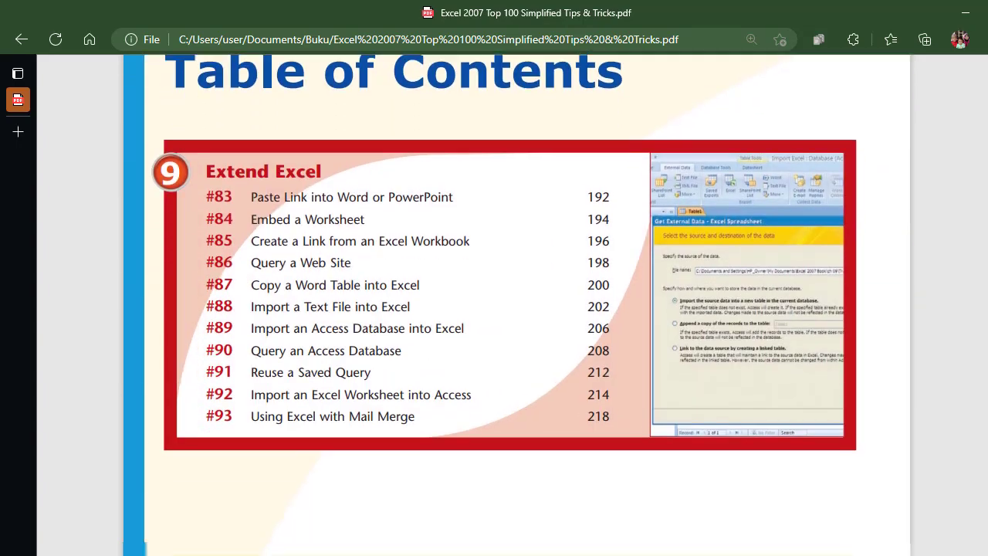
{"action": "scroll", "coordinate": [517, 309], "scroll_direction": "down", "scroll_amount": 6}
{"action": "scroll", "coordinate": [517, 309], "scroll_direction": "down", "scroll_amount": 7}
{"action": "scroll", "coordinate": [517, 309], "scroll_direction": "down", "scroll_amount": 6}
{"action": "scroll", "coordinate": [516, 309], "scroll_direction": "down", "scroll_amount": 6}
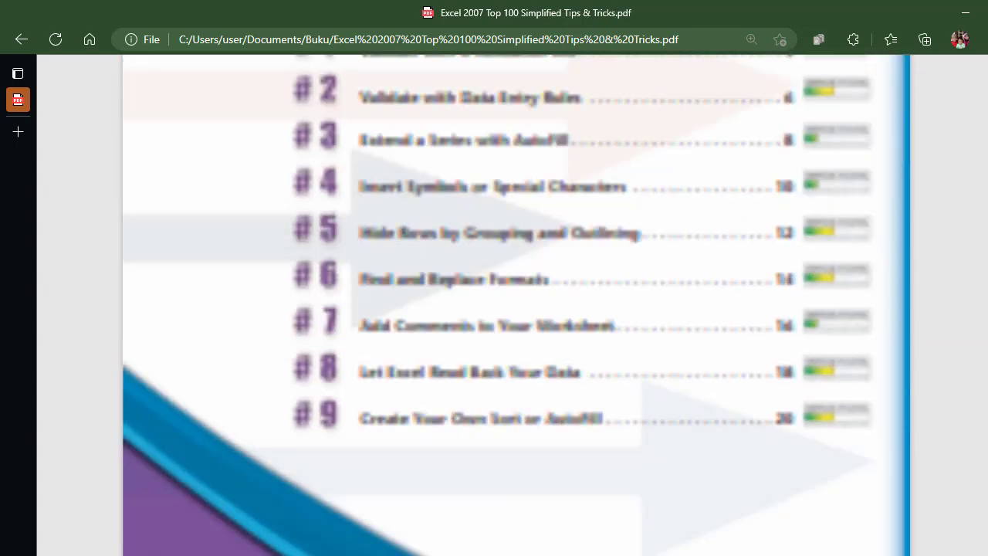
{"action": "scroll", "coordinate": [517, 309], "scroll_direction": "down", "scroll_amount": 7}
{"action": "scroll", "coordinate": [517, 309], "scroll_direction": "down", "scroll_amount": 6}
{"action": "scroll", "coordinate": [517, 309], "scroll_direction": "down", "scroll_amount": 6}
{"action": "scroll", "coordinate": [517, 308], "scroll_direction": "down", "scroll_amount": 6}
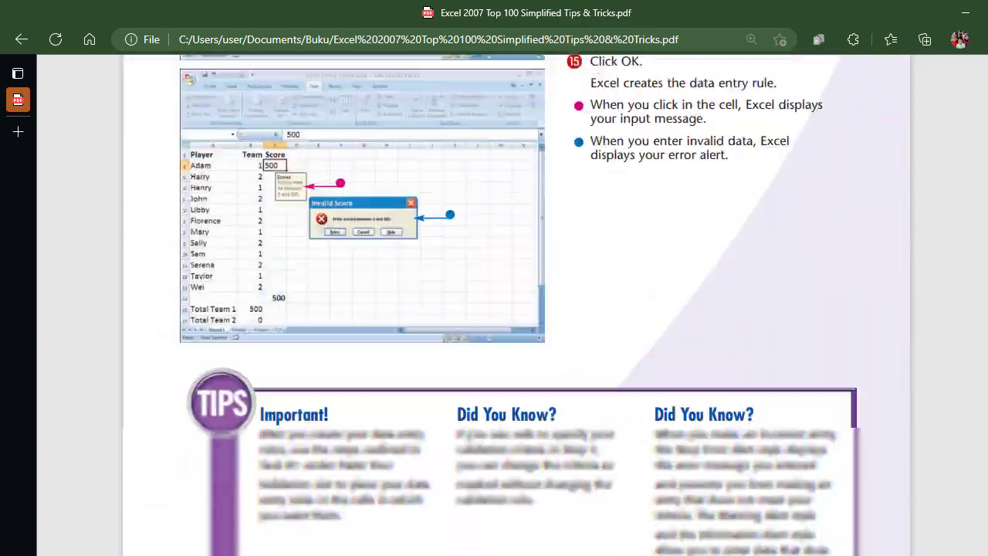
{"action": "scroll", "coordinate": [517, 309], "scroll_direction": "down", "scroll_amount": 6}
{"action": "scroll", "coordinate": [516, 309], "scroll_direction": "down", "scroll_amount": 6}
{"action": "scroll", "coordinate": [516, 309], "scroll_direction": "down", "scroll_amount": 6}
{"action": "scroll", "coordinate": [517, 308], "scroll_direction": "down", "scroll_amount": 6}
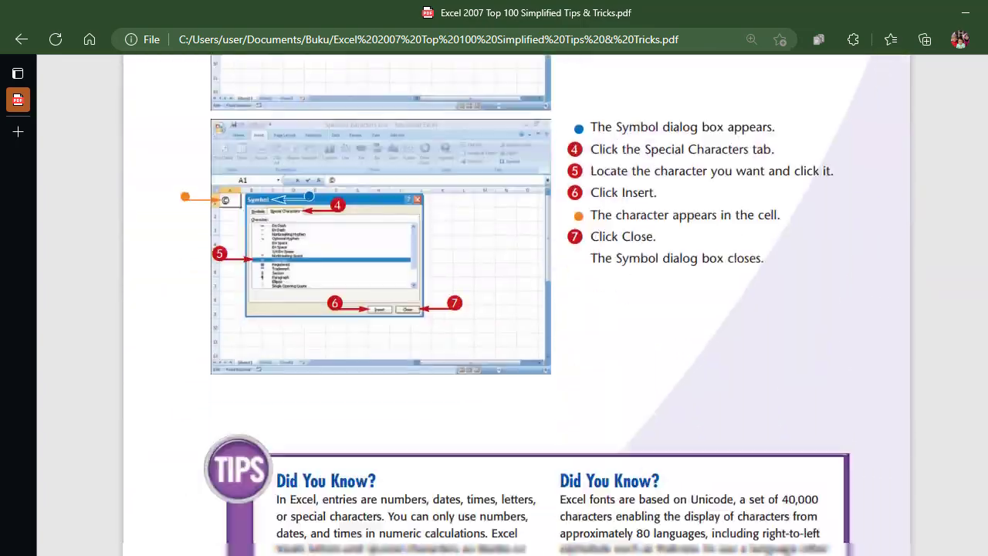
{"action": "scroll", "coordinate": [517, 308], "scroll_direction": "down", "scroll_amount": 6}
{"action": "scroll", "coordinate": [516, 309], "scroll_direction": "down", "scroll_amount": 6}
{"action": "scroll", "coordinate": [517, 309], "scroll_direction": "down", "scroll_amount": 6}
{"action": "scroll", "coordinate": [516, 309], "scroll_direction": "down", "scroll_amount": 6}
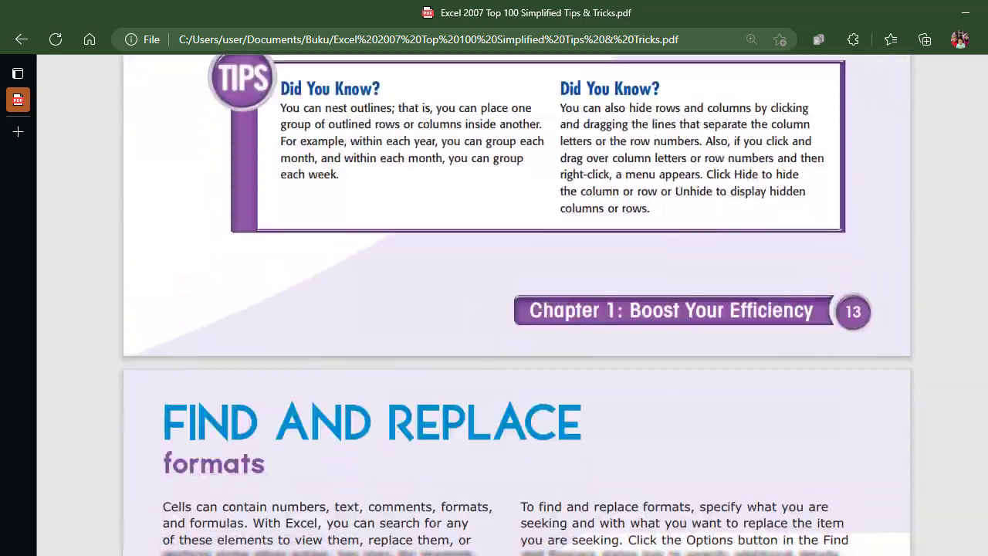
{"action": "scroll", "coordinate": [517, 308], "scroll_direction": "down", "scroll_amount": 2}
{"action": "scroll", "coordinate": [516, 308], "scroll_direction": "down", "scroll_amount": 3}
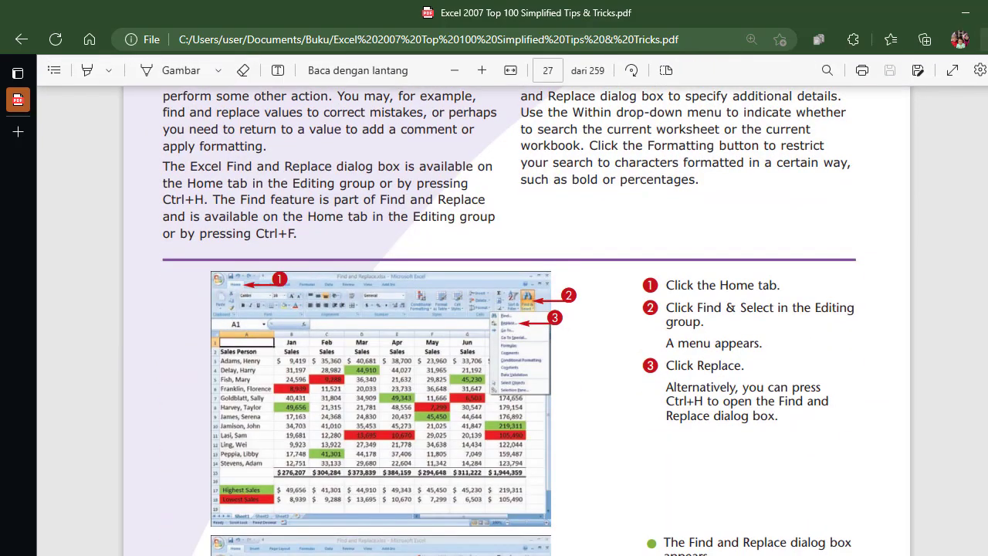
Step: Highlight the Ctrl+H shortcut in the lesson, then switch to the product CSV in Excel
{"action": "scroll", "coordinate": [516, 309], "scroll_direction": "up", "scroll_amount": 1}
{"action": "scroll", "coordinate": [516, 309], "scroll_direction": "up", "scroll_amount": 1}
{"action": "scroll", "coordinate": [517, 308], "scroll_direction": "up", "scroll_amount": 1}
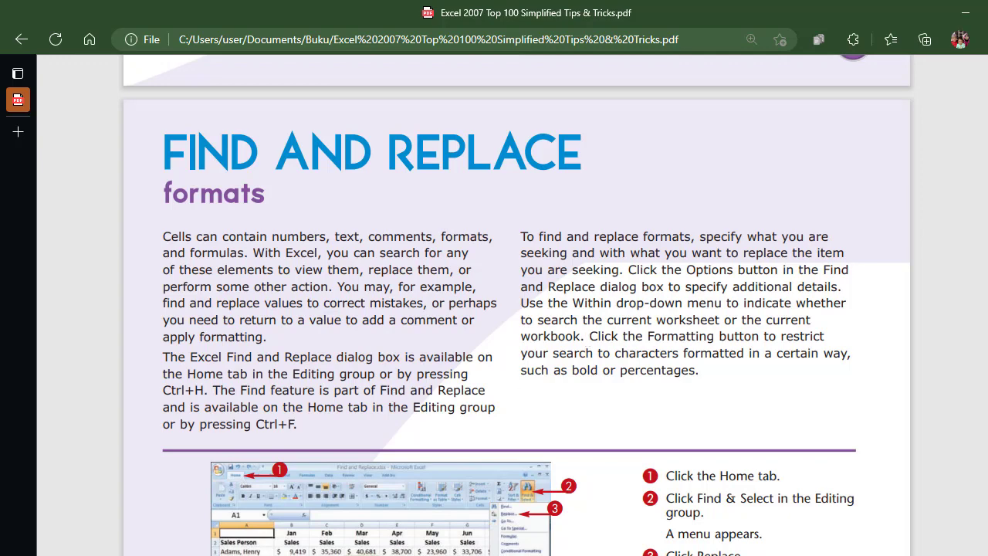
{"action": "scroll", "coordinate": [517, 308], "scroll_direction": "down", "scroll_amount": 3}
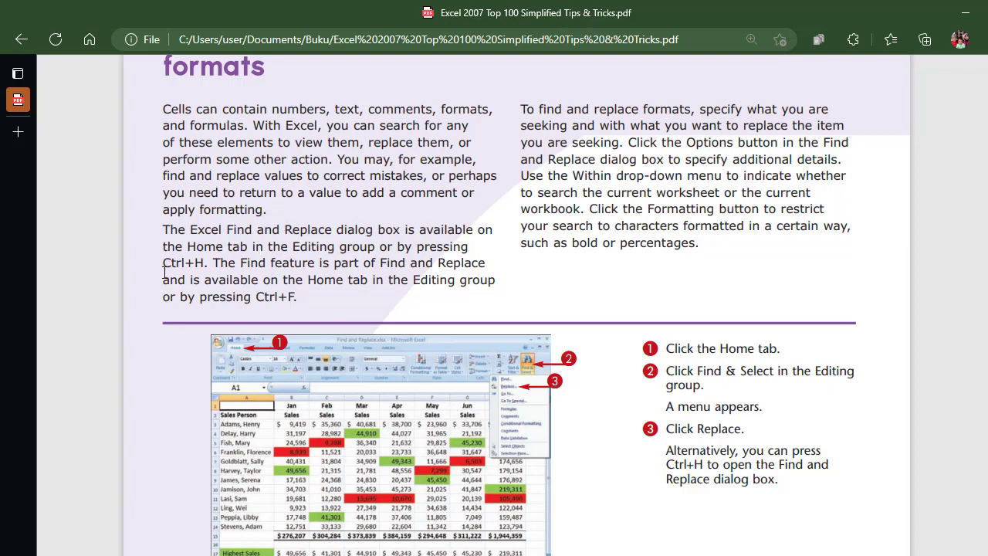
{"action": "left_click_drag", "start_coordinate": [163, 263], "coordinate": [203, 266]}
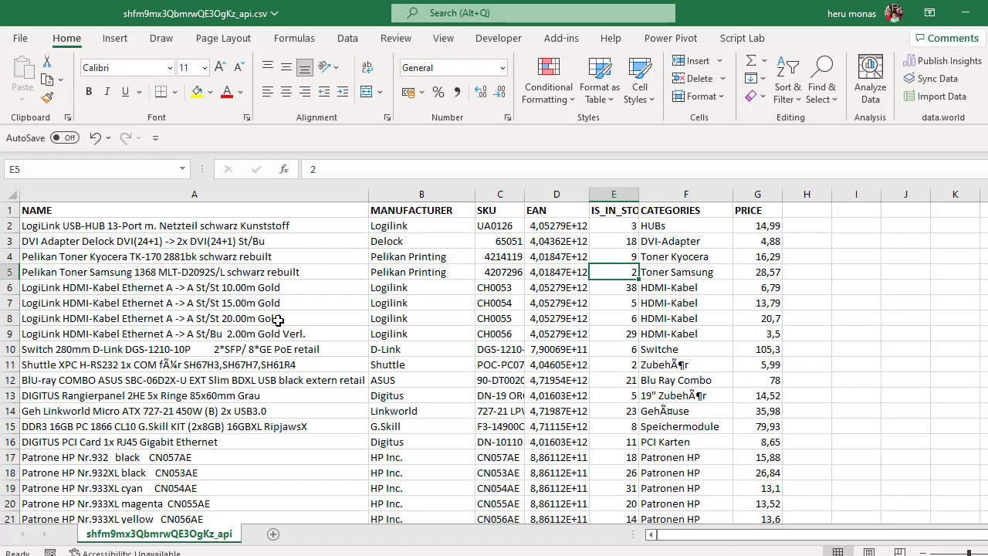
{"action": "left_click", "coordinate": [278, 319]}
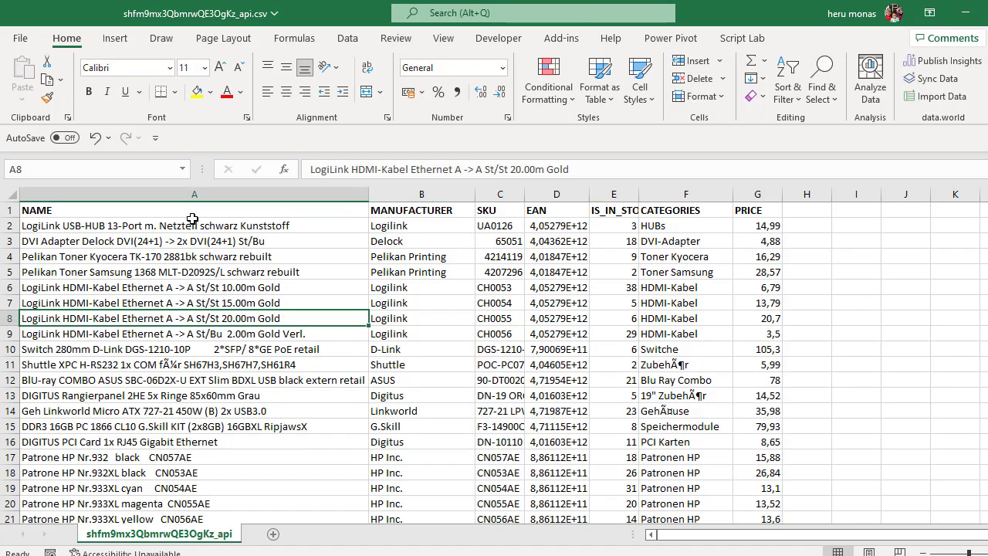
Step: Select cell A10 of the product sheet and bring up the Find & Select list
{"action": "left_click_drag", "start_coordinate": [208, 229], "coordinate": [201, 386]}
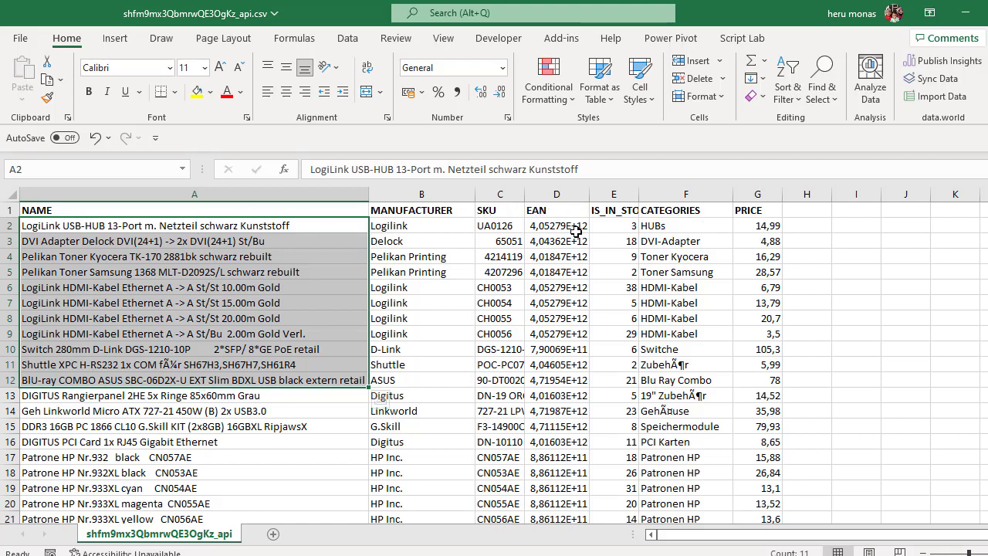
{"action": "left_click", "coordinate": [284, 344]}
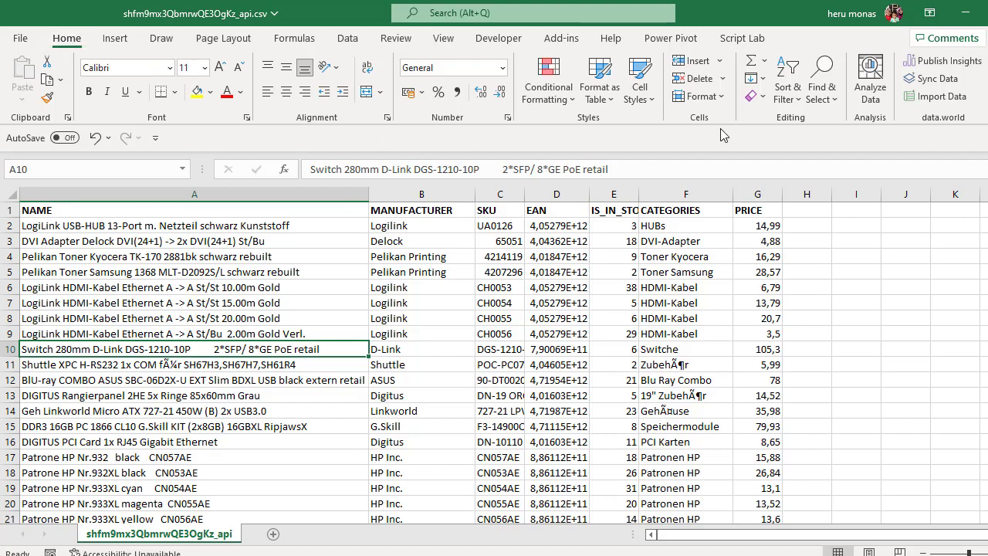
{"action": "left_click", "coordinate": [834, 107]}
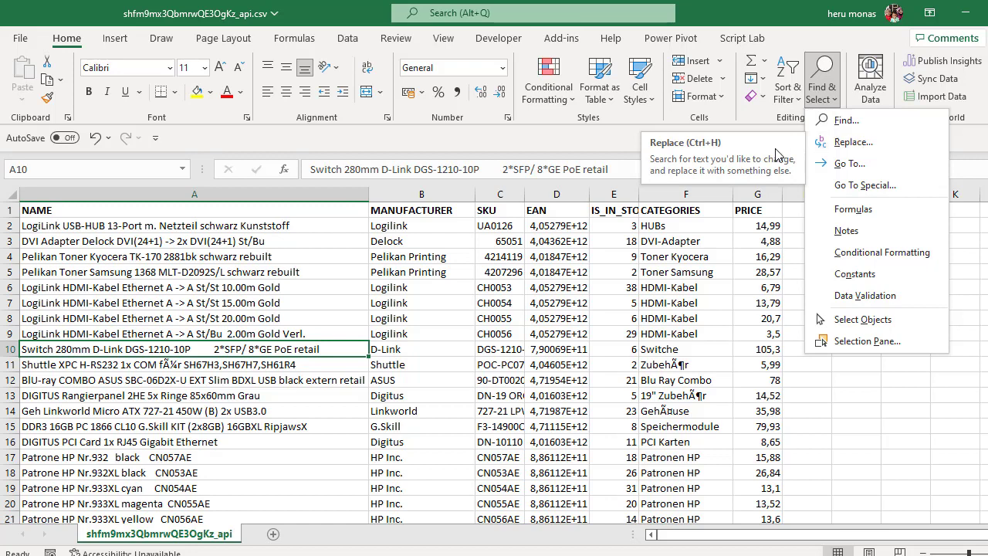
Step: Open Find and Replace for a Delock search and position the dialog at upper right
{"action": "left_click", "coordinate": [849, 122]}
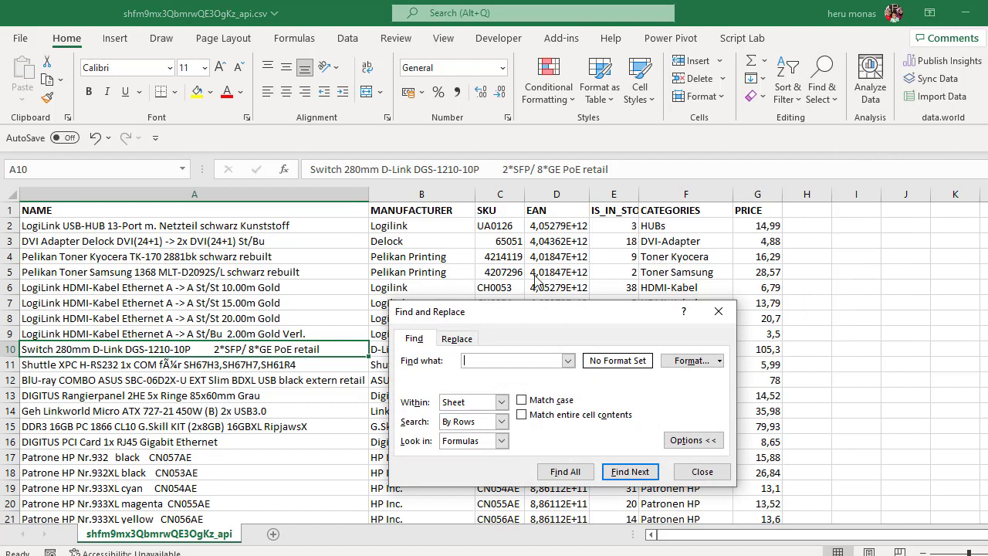
{"action": "left_click_drag", "start_coordinate": [561, 313], "coordinate": [507, 225]}
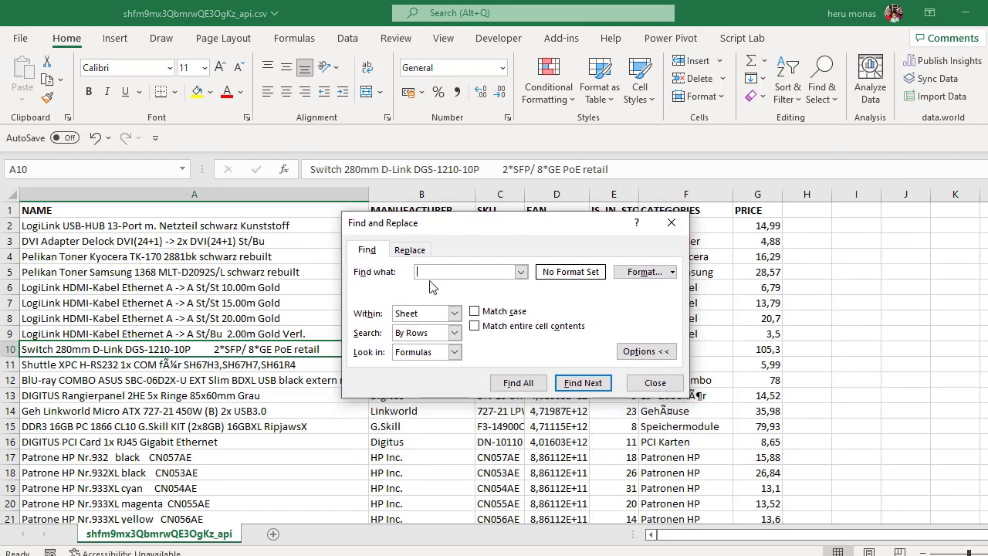
{"action": "left_click", "coordinate": [670, 224]}
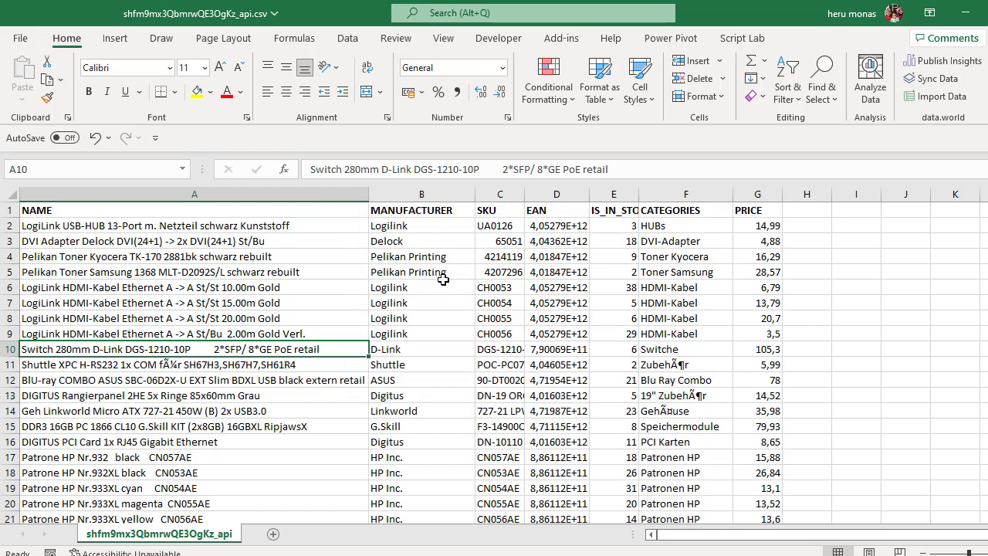
{"action": "key", "text": "ctrl+f"}
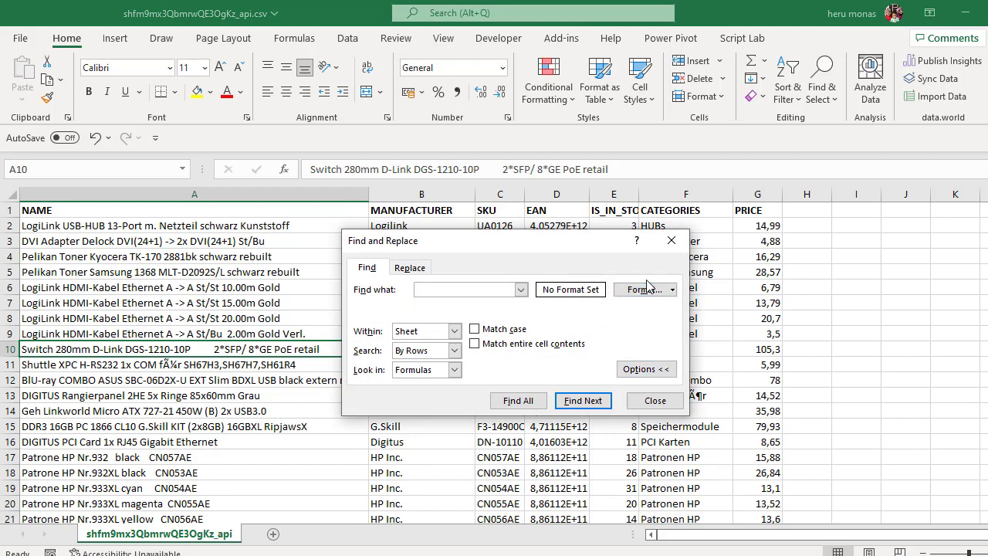
{"action": "left_click_drag", "start_coordinate": [545, 245], "coordinate": [594, 201]}
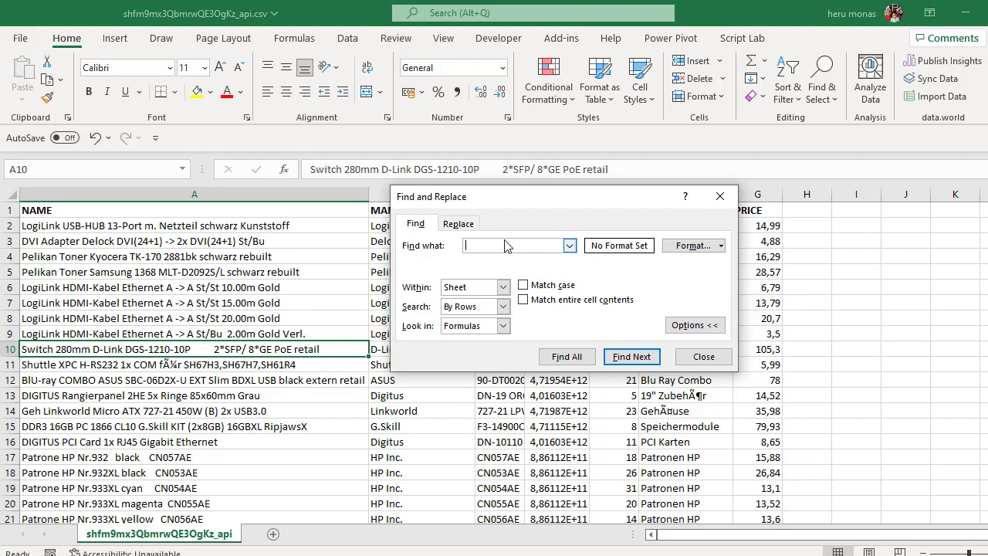
{"action": "left_click_drag", "start_coordinate": [502, 200], "coordinate": [588, 182]}
{"action": "type", "text": "Delock"}
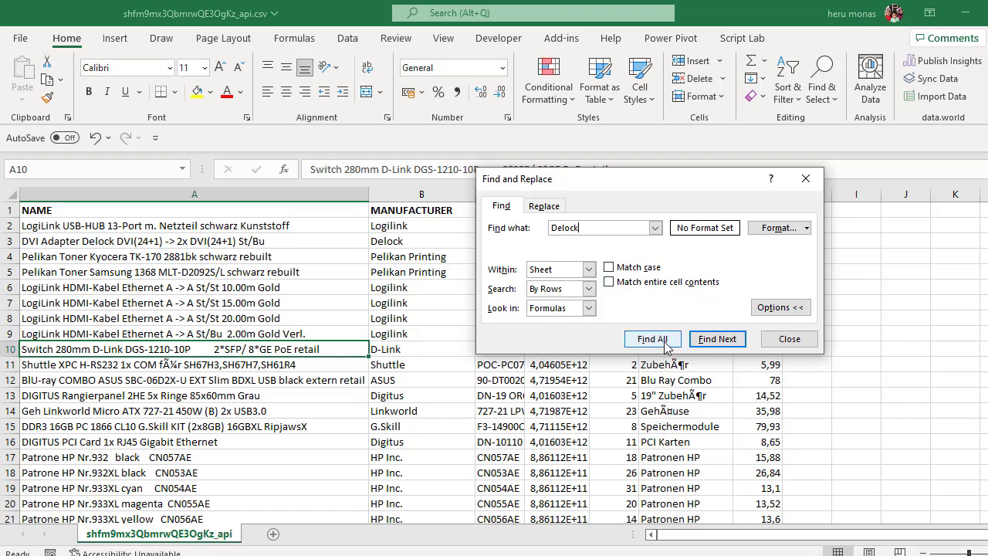
Step: Step through successive Delock matches down to cell B98 with Find Next
{"action": "left_click", "coordinate": [714, 340]}
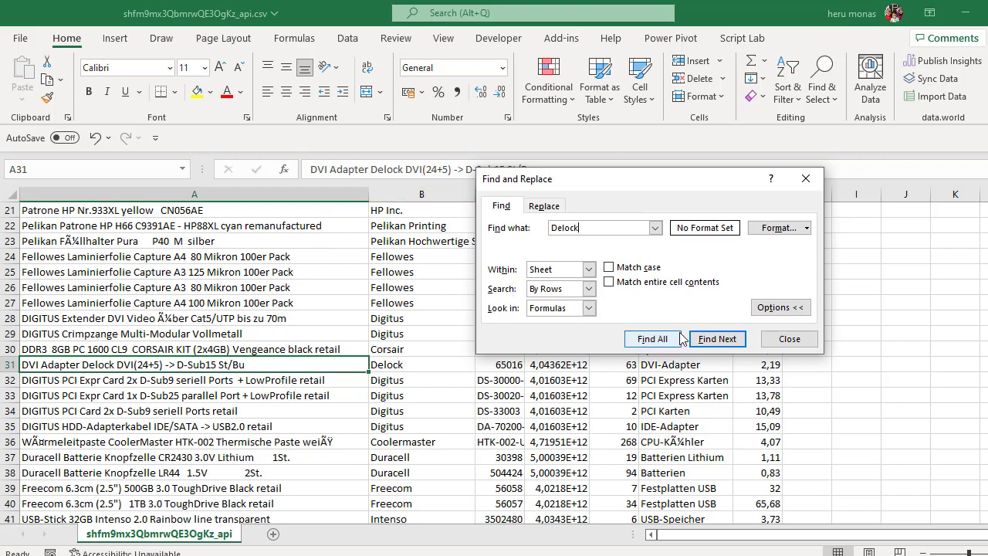
{"action": "left_click", "coordinate": [711, 343]}
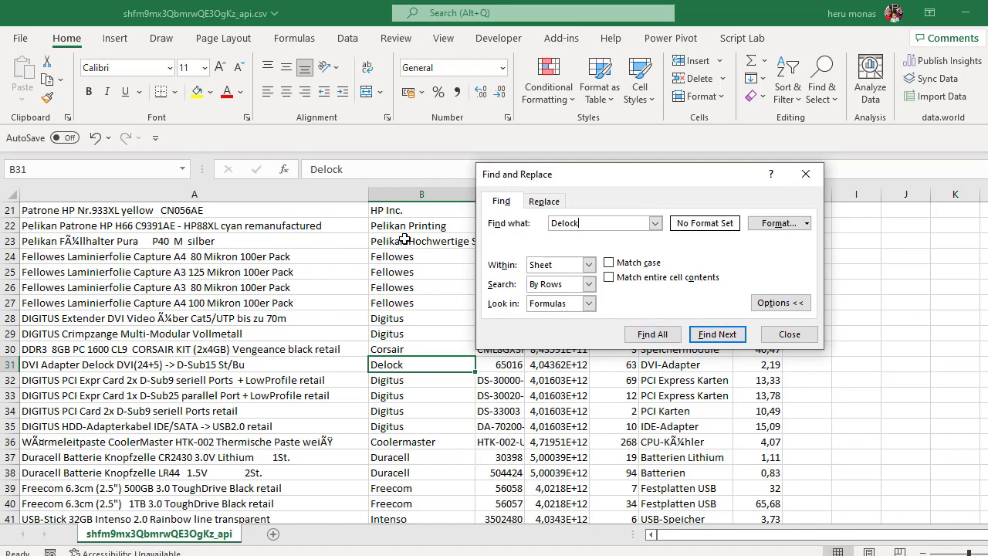
{"action": "left_click", "coordinate": [713, 339]}
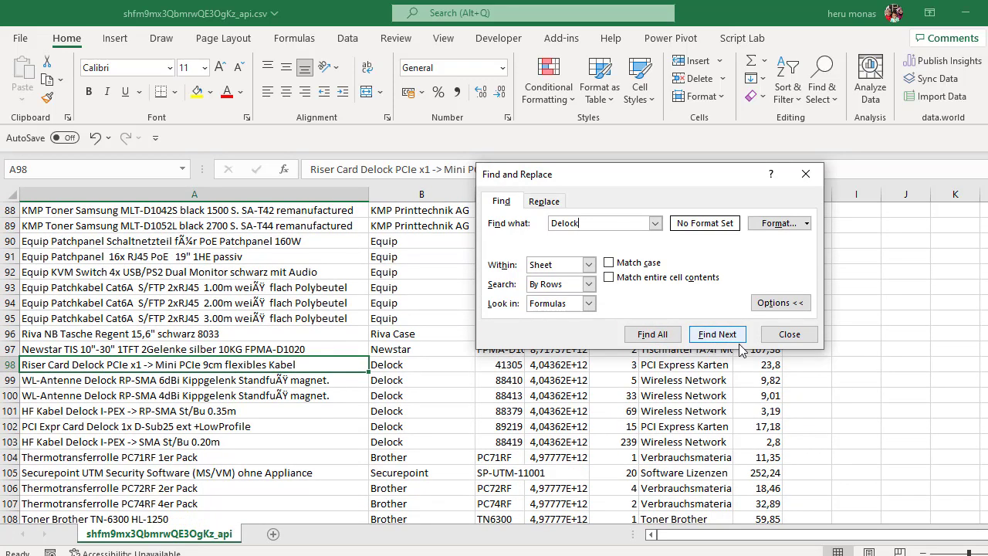
{"action": "left_click", "coordinate": [739, 341]}
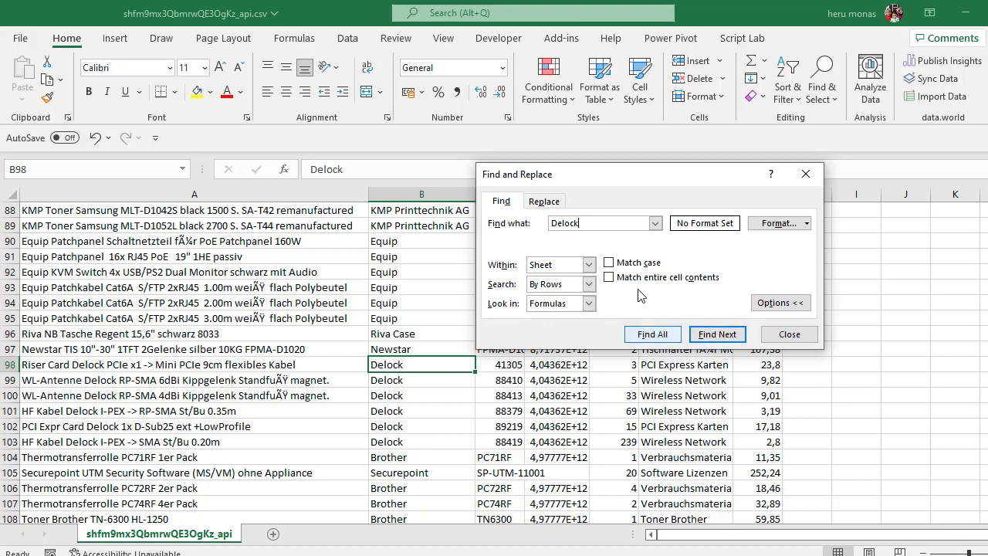
Step: List all 2546 Delock cells with Find All, enlarging the results and widening the Cell column
{"action": "left_click", "coordinate": [653, 337]}
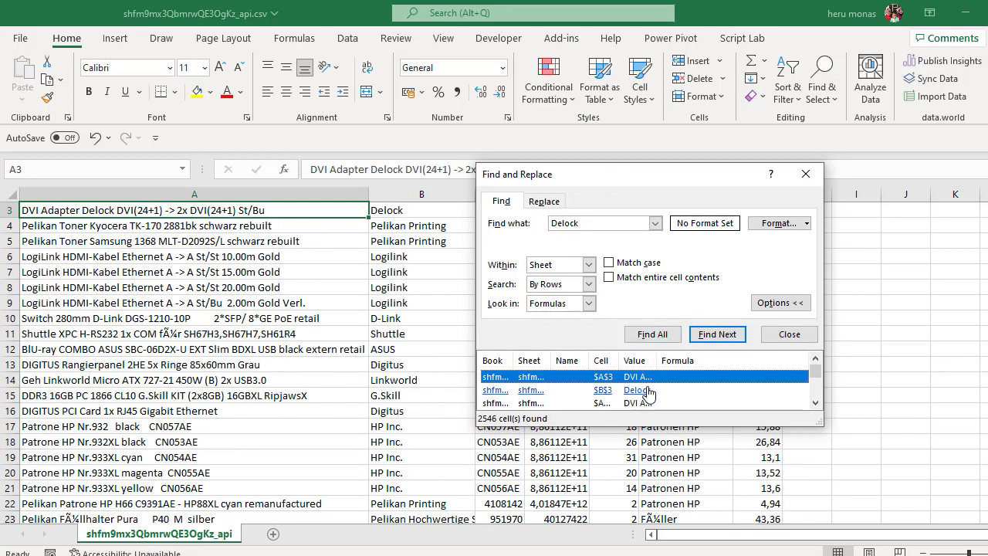
{"action": "left_click_drag", "start_coordinate": [654, 425], "coordinate": [654, 503]}
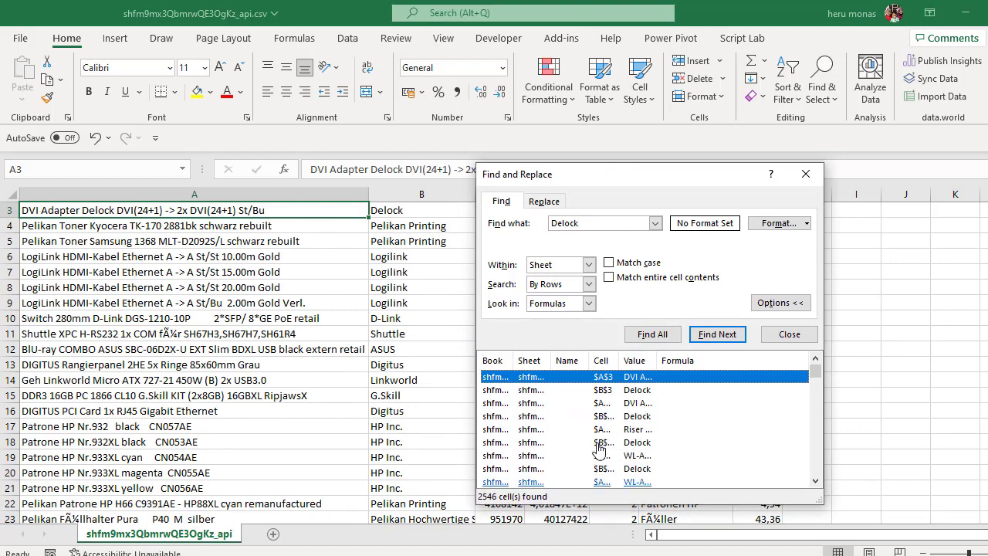
{"action": "left_click_drag", "start_coordinate": [515, 360], "coordinate": [596, 361]}
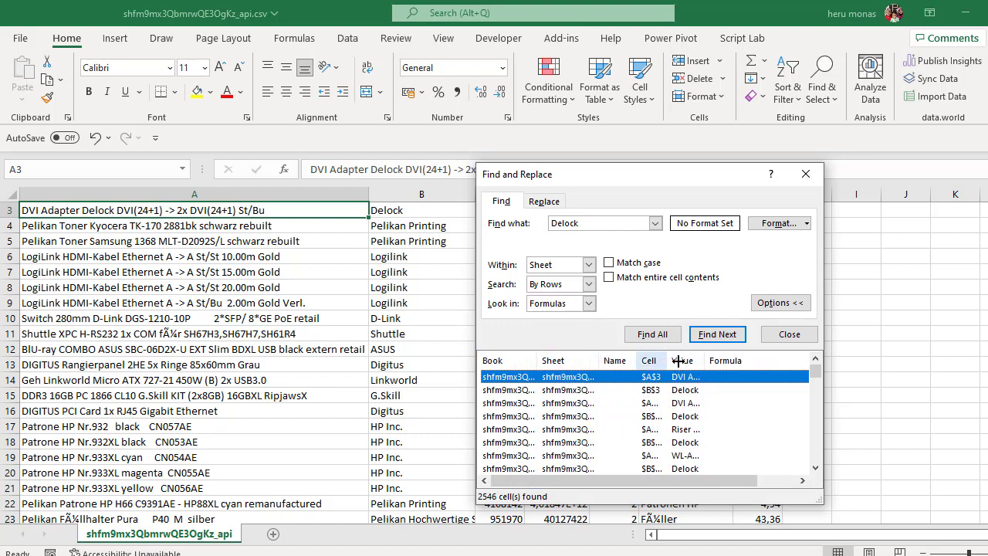
{"action": "left_click_drag", "start_coordinate": [678, 360], "coordinate": [683, 360]}
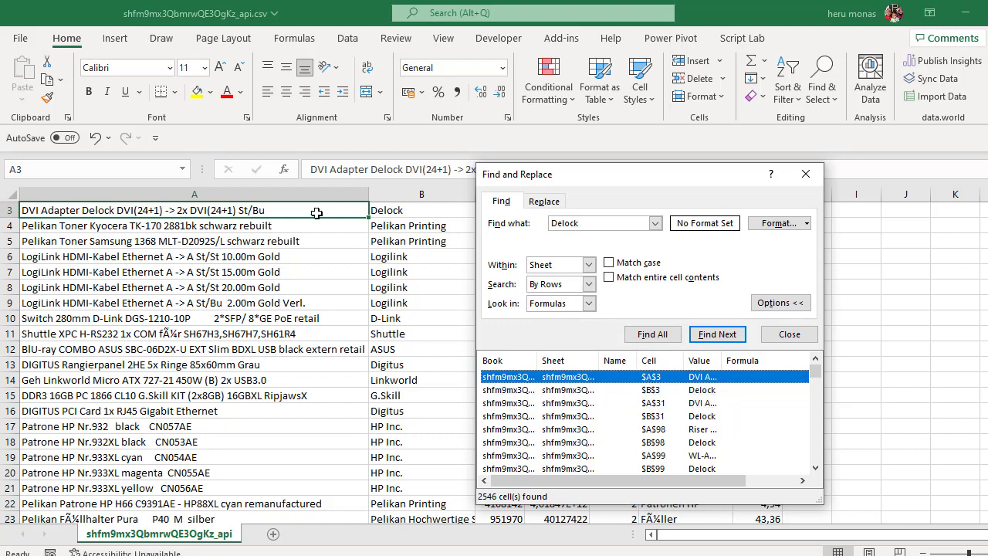
Step: Jump to the matches in B3, A31 and A98, then collapse the extra options
{"action": "left_click", "coordinate": [650, 391]}
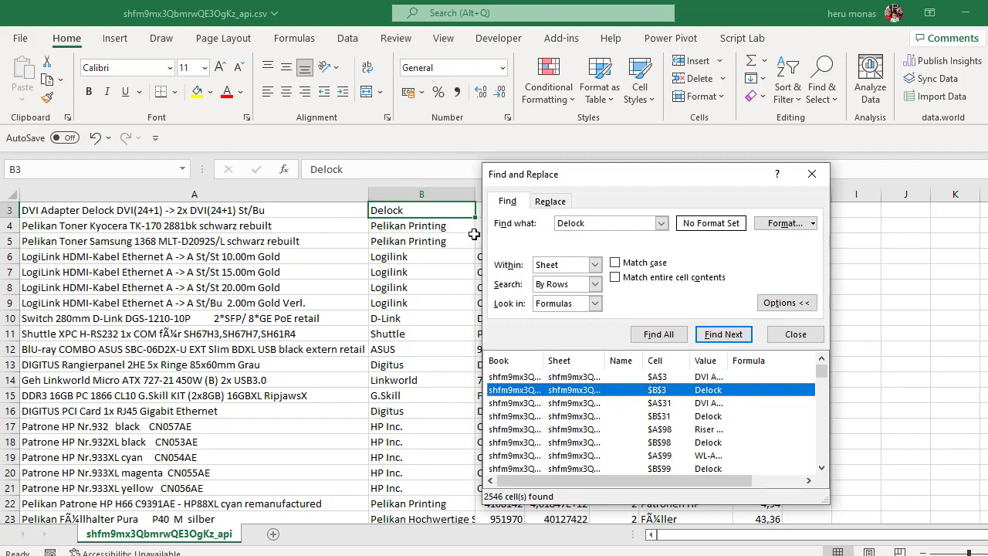
{"action": "left_click", "coordinate": [587, 403]}
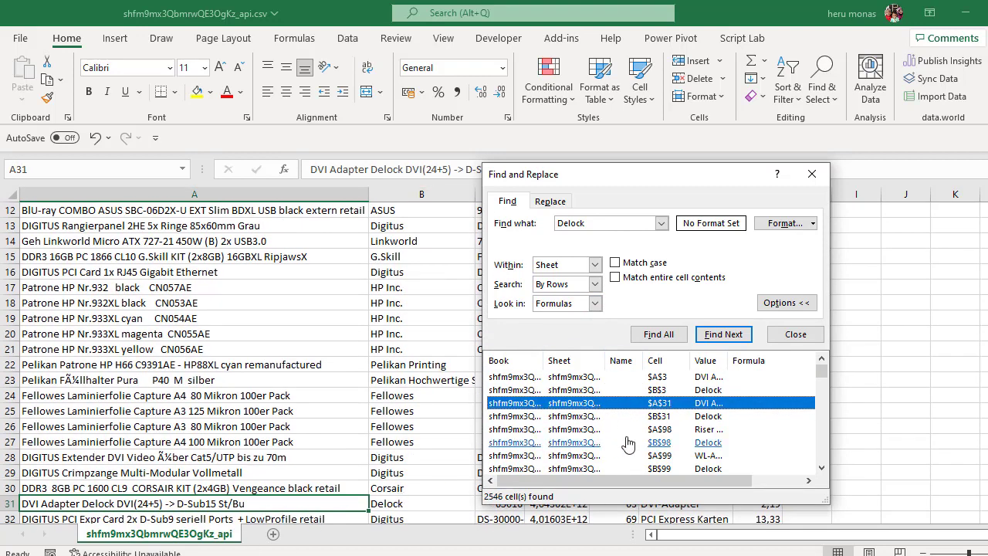
{"action": "left_click", "coordinate": [658, 430]}
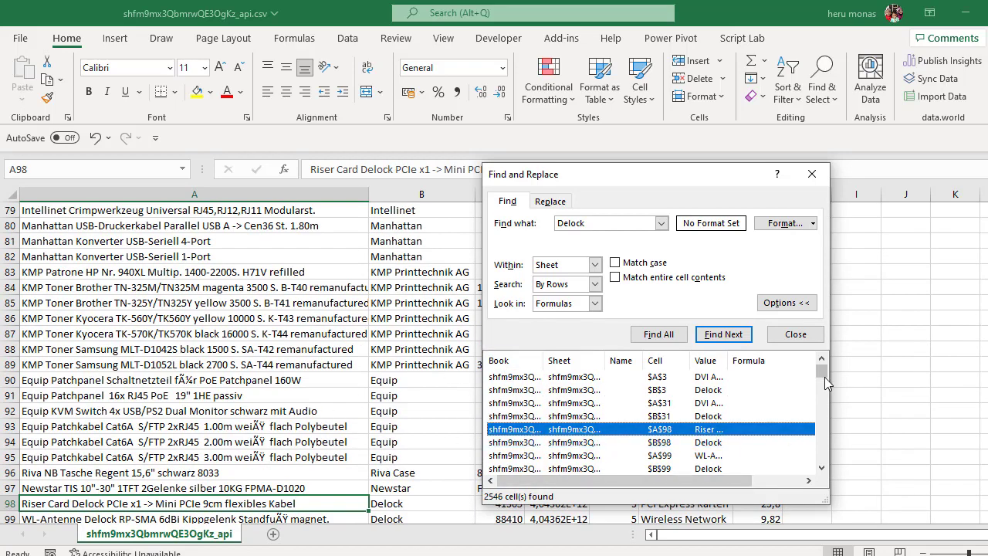
{"action": "mouse_move", "coordinate": [824, 378]}
{"action": "left_mouse_down"}
{"action": "mouse_move", "coordinate": [822, 457]}
{"action": "mouse_move", "coordinate": [823, 356]}
{"action": "left_mouse_up"}
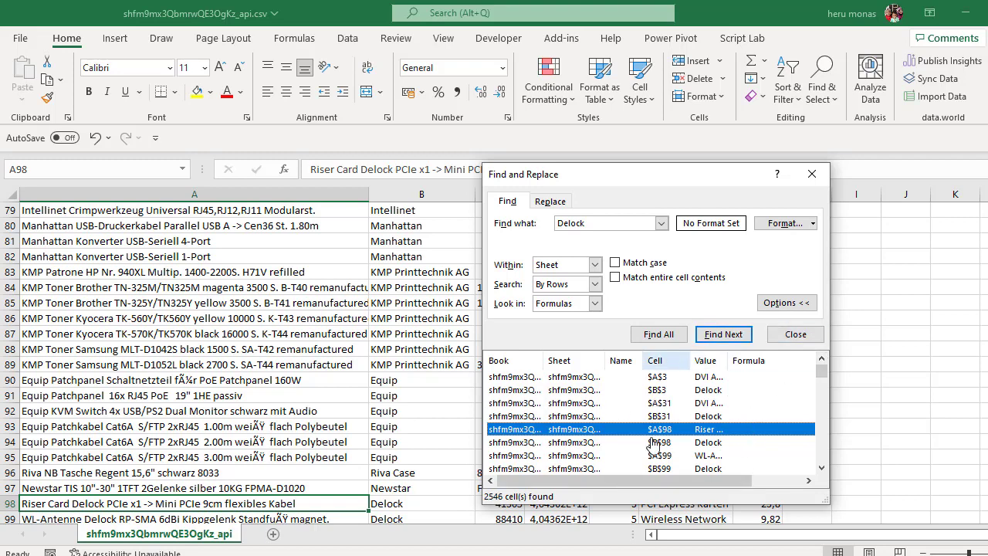
{"action": "left_click", "coordinate": [790, 305]}
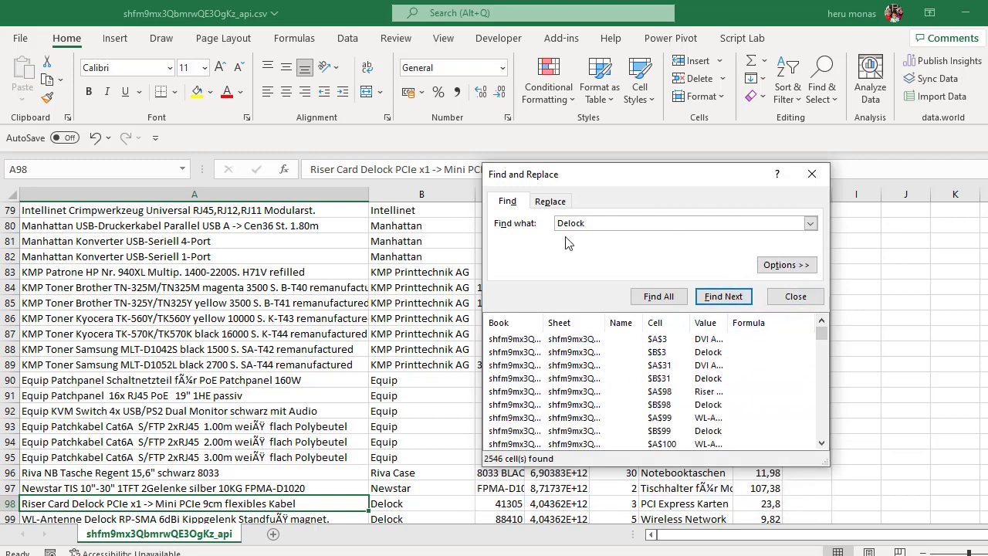
Step: Set Look in to Values, keeping Within on Sheet and Search By Rows
{"action": "left_click", "coordinate": [792, 266]}
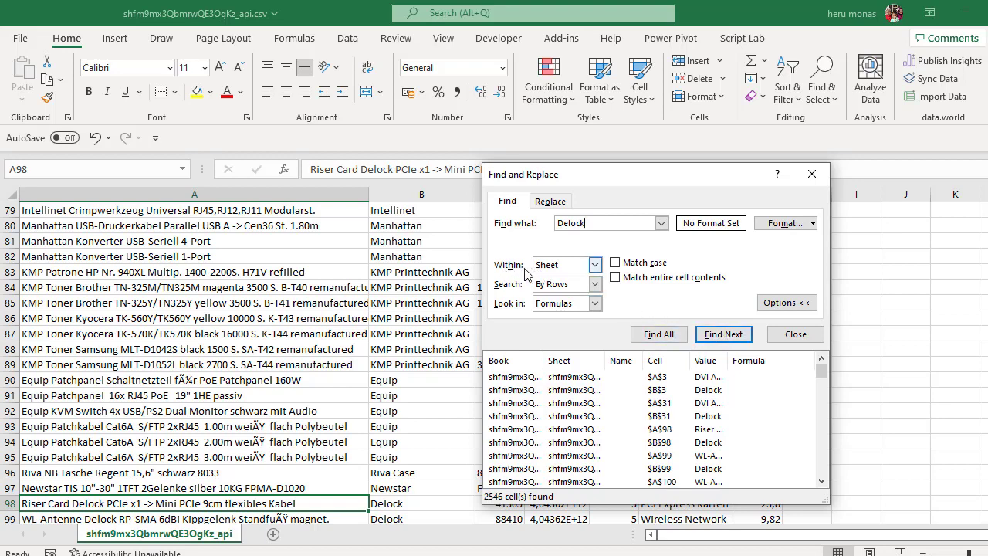
{"action": "left_click", "coordinate": [596, 266]}
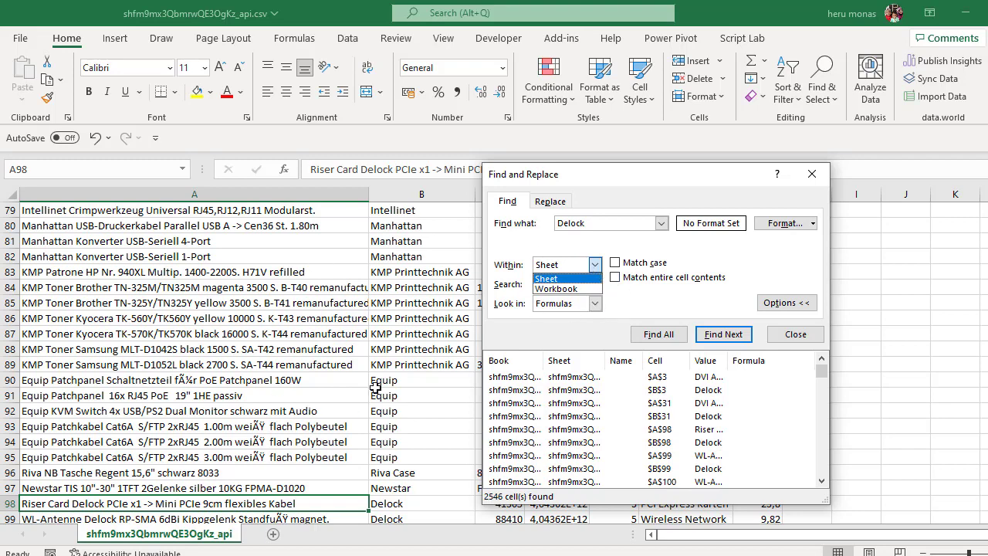
{"action": "left_click", "coordinate": [595, 278]}
{"action": "left_click", "coordinate": [596, 285]}
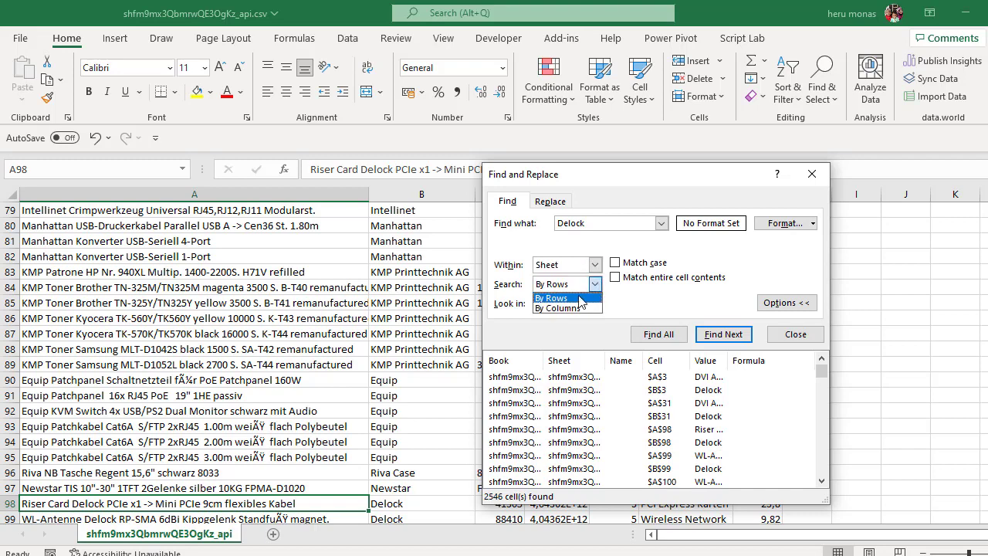
{"action": "left_click", "coordinate": [593, 288]}
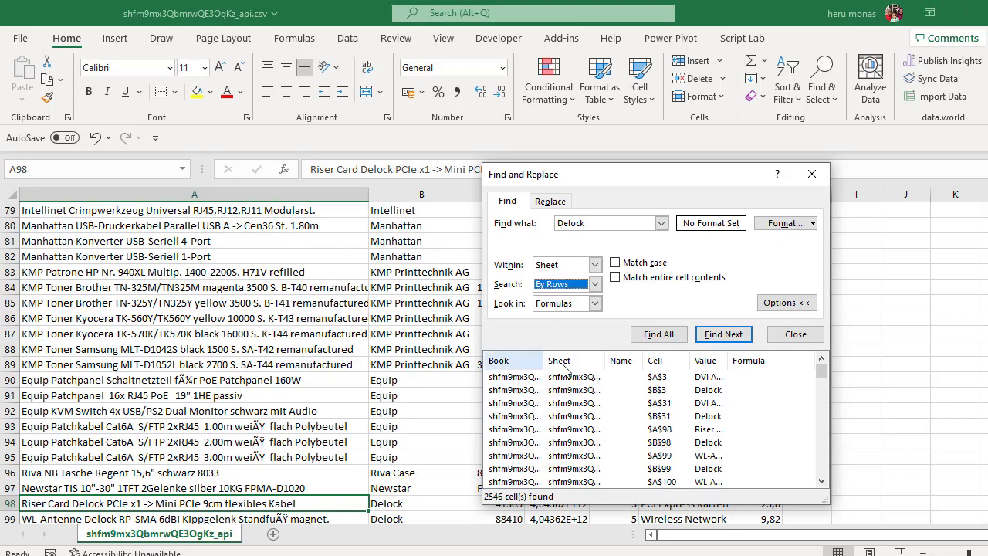
{"action": "left_click", "coordinate": [596, 304]}
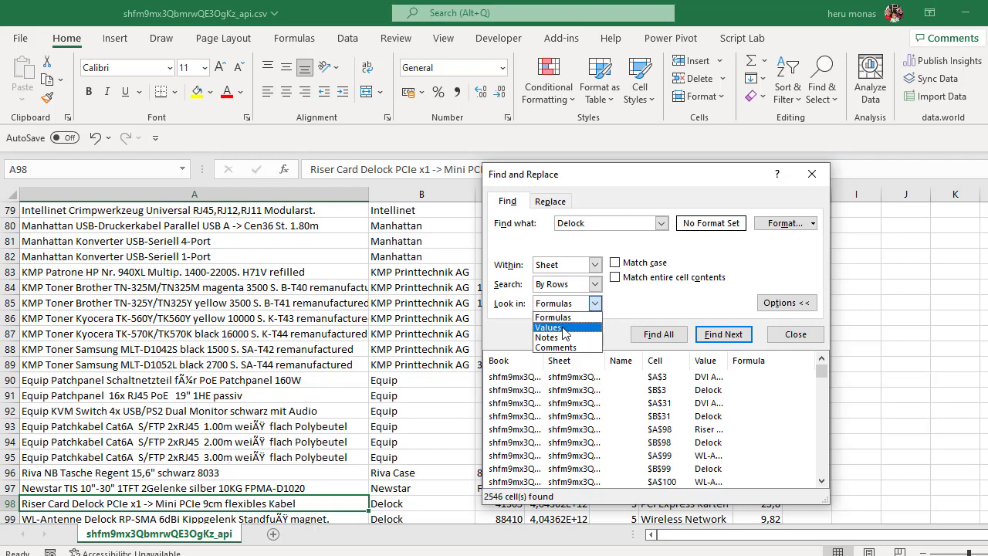
{"action": "left_click", "coordinate": [598, 307]}
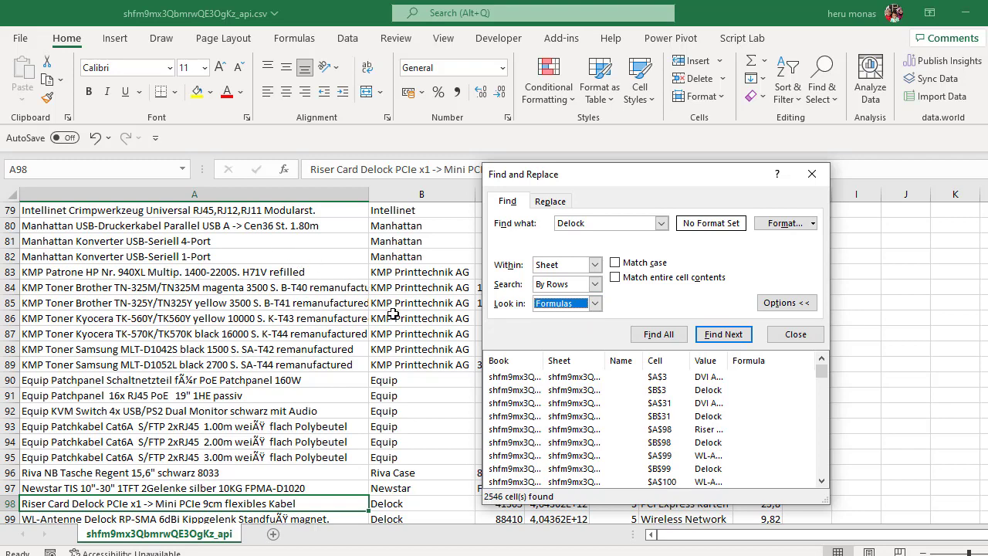
{"action": "left_click", "coordinate": [594, 304]}
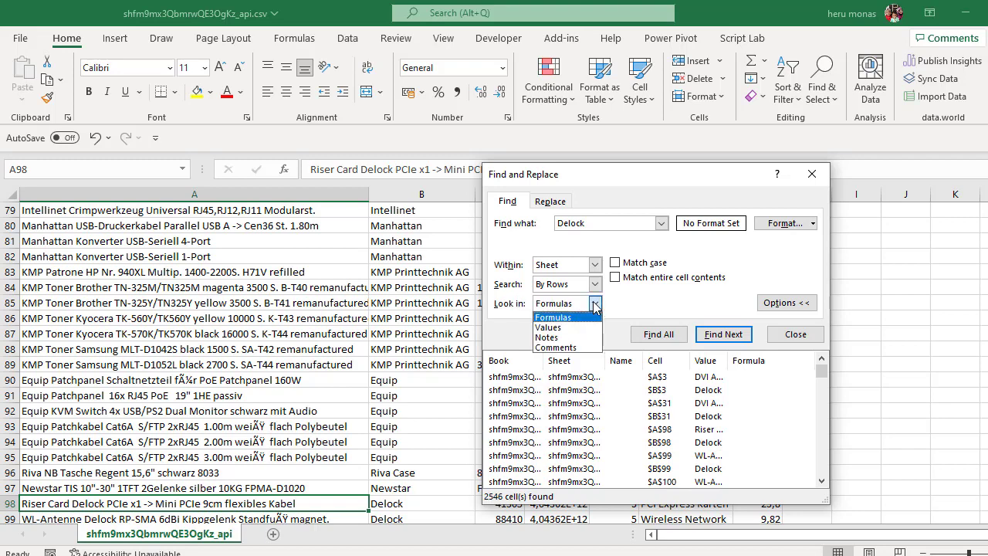
{"action": "left_click", "coordinate": [569, 327]}
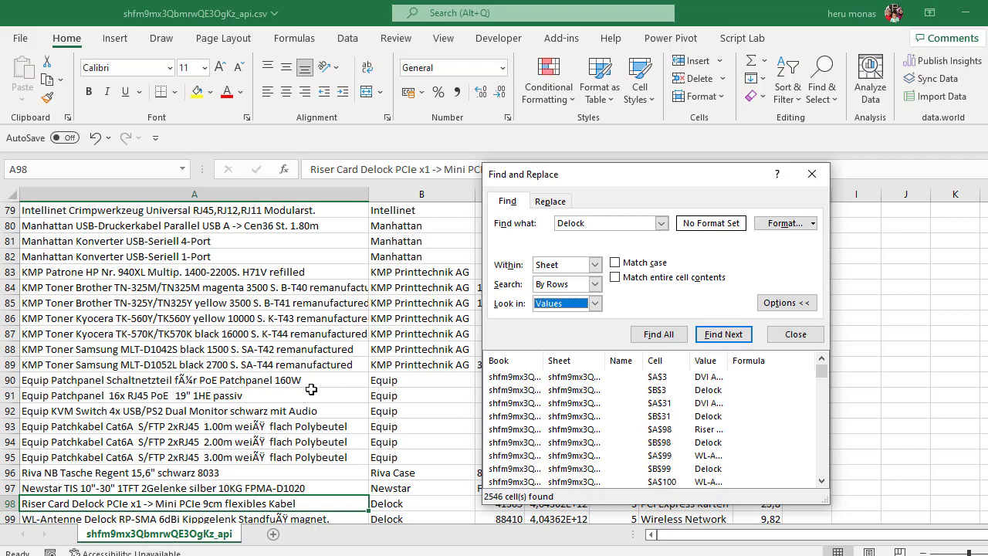
Step: Search for lowercase 'delock' with Match case (nothing found), then without Match case
{"action": "left_click", "coordinate": [616, 263]}
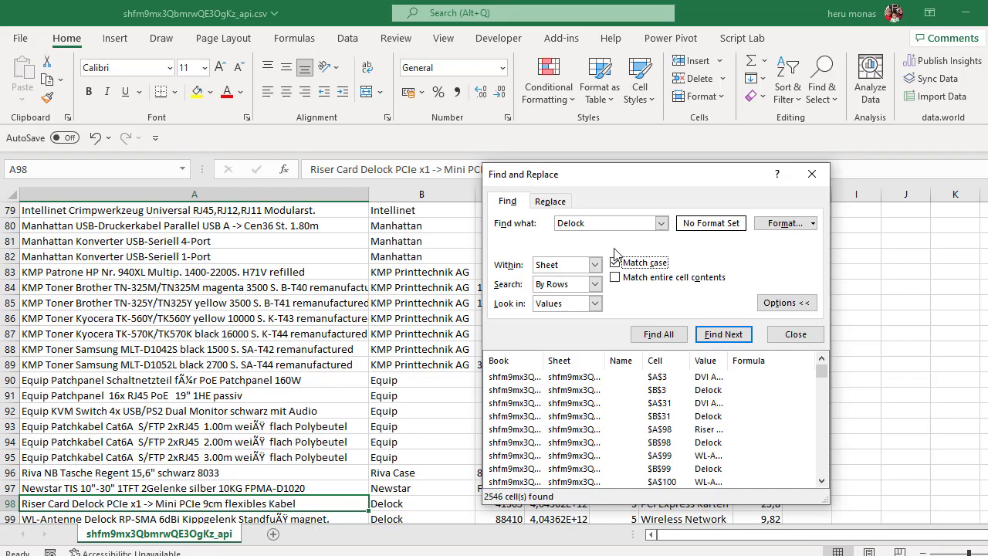
{"action": "left_click", "coordinate": [714, 339]}
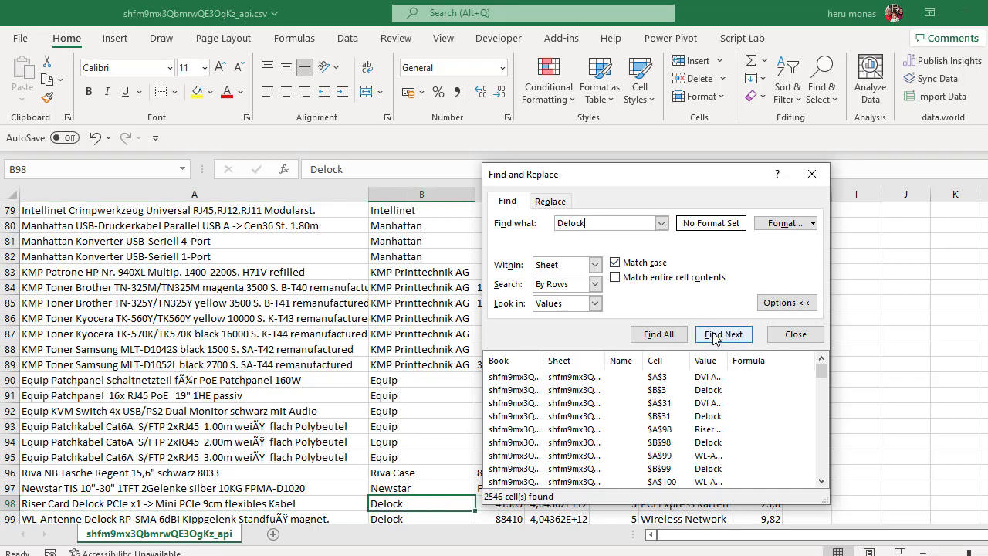
{"action": "left_click", "coordinate": [713, 339]}
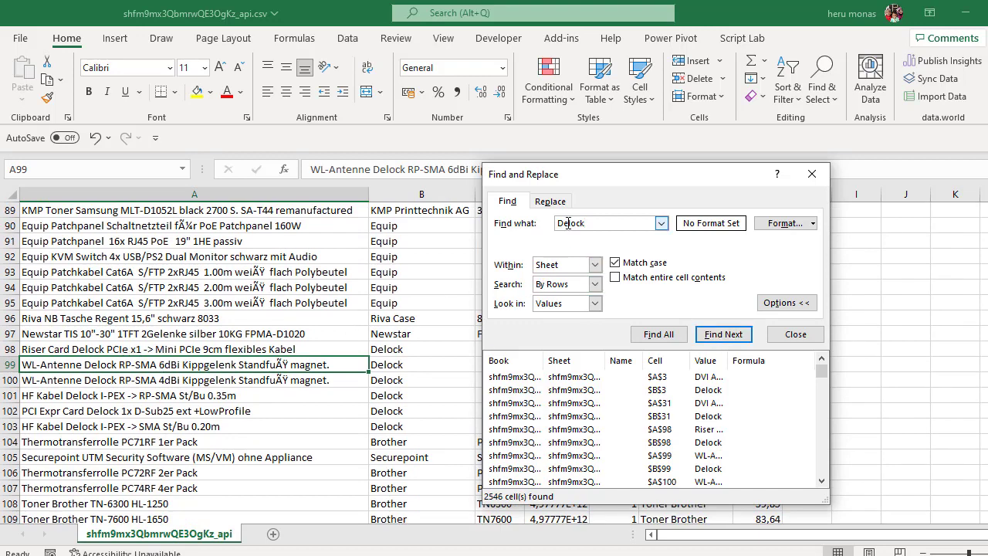
{"action": "key", "text": "BackSpace"}
{"action": "left_click", "coordinate": [722, 335]}
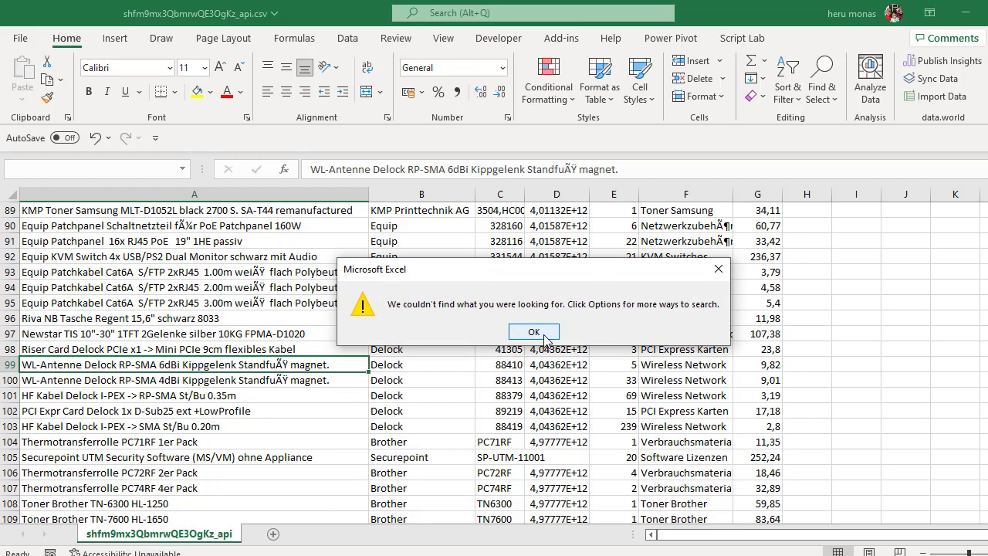
{"action": "left_click", "coordinate": [534, 331]}
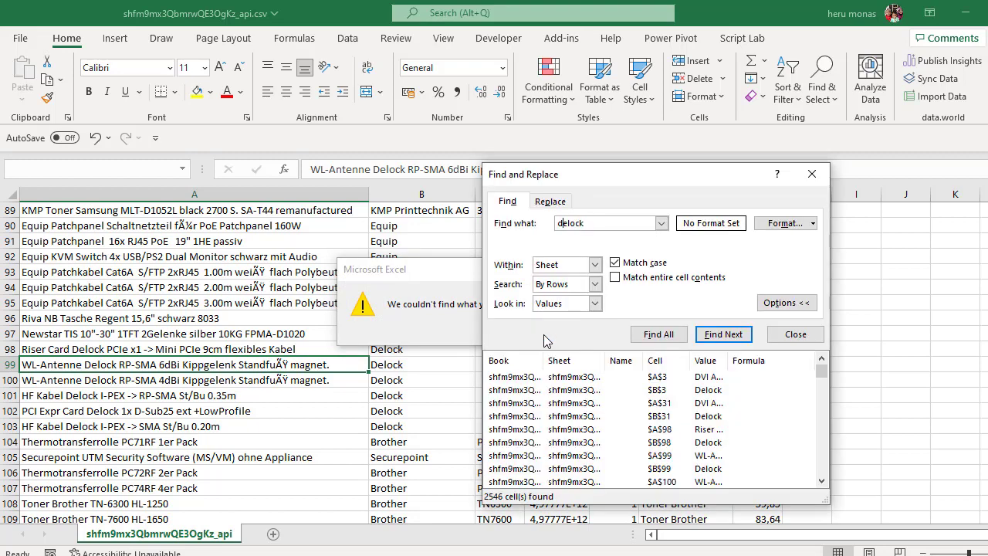
{"action": "left_click", "coordinate": [614, 263]}
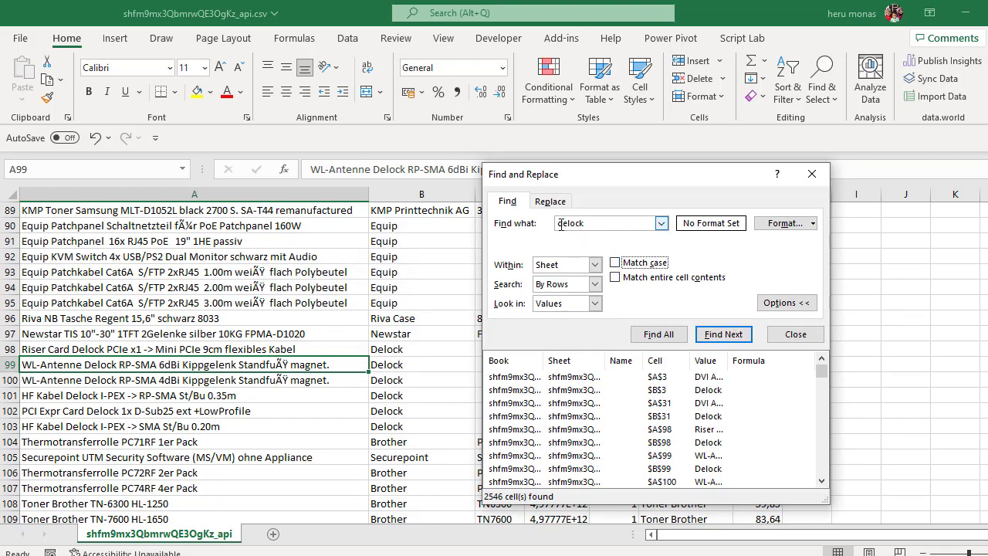
{"action": "left_click", "coordinate": [723, 334]}
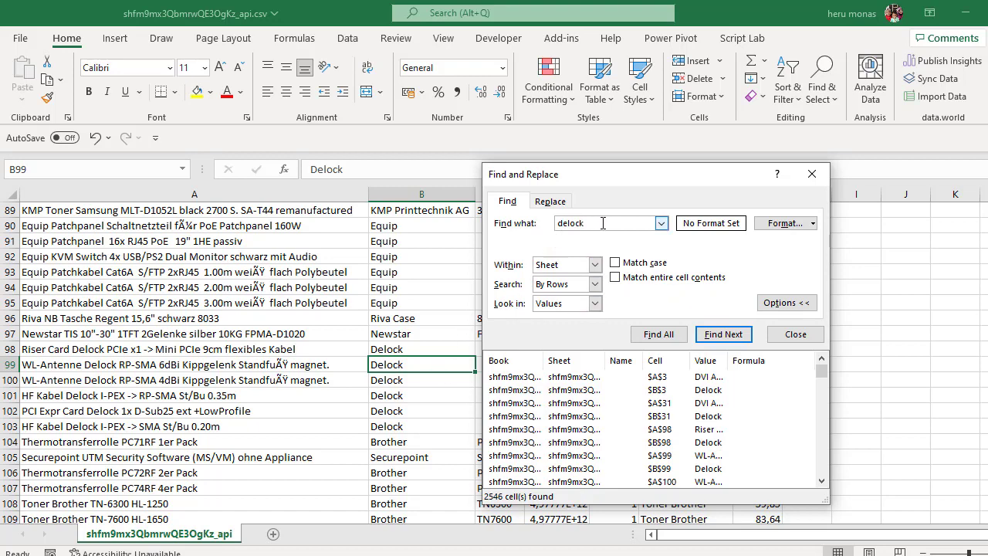
Step: Turn on Match entire cell contents and find cells containing only Delock
{"action": "left_click", "coordinate": [617, 282]}
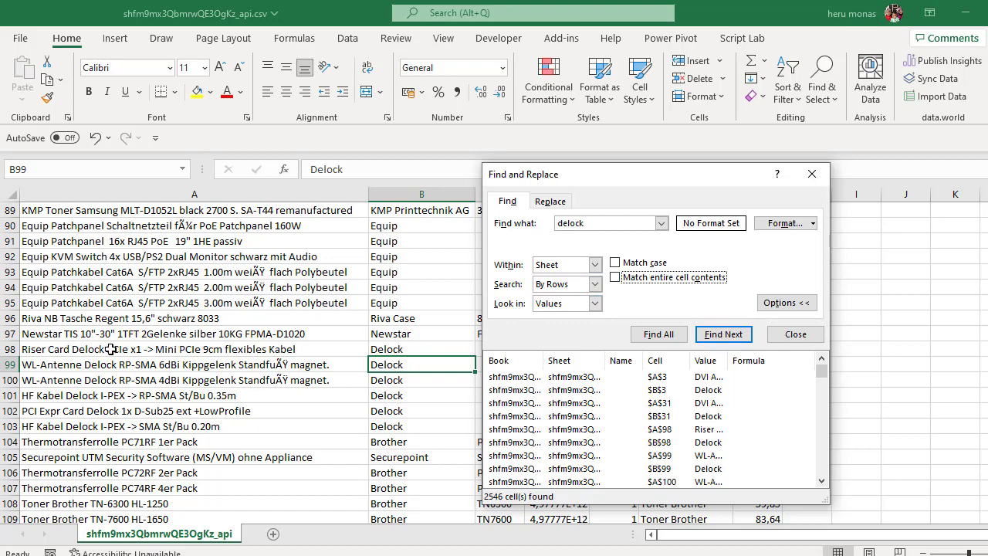
{"action": "left_click", "coordinate": [709, 336]}
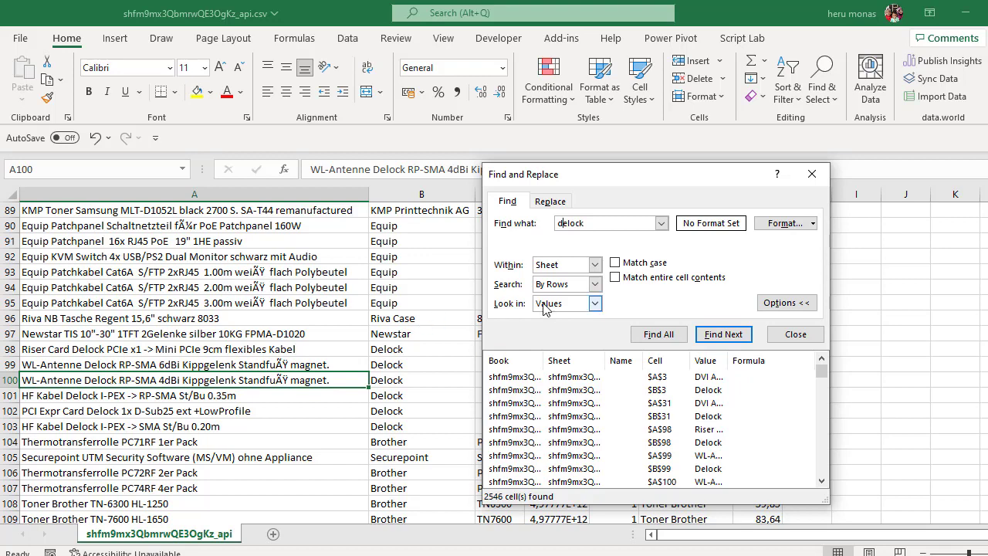
{"action": "left_click", "coordinate": [617, 279]}
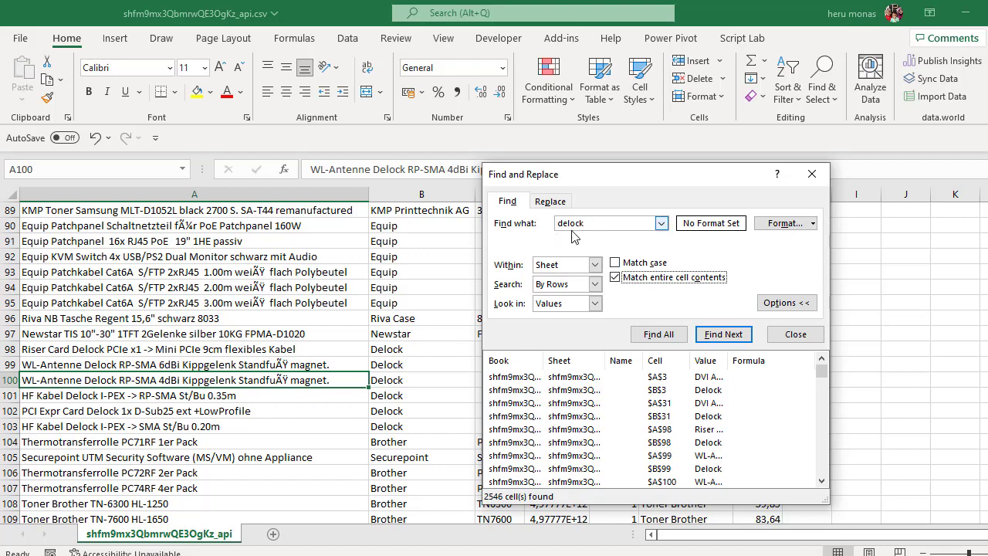
{"action": "left_click", "coordinate": [725, 338]}
{"action": "left_click", "coordinate": [726, 338]}
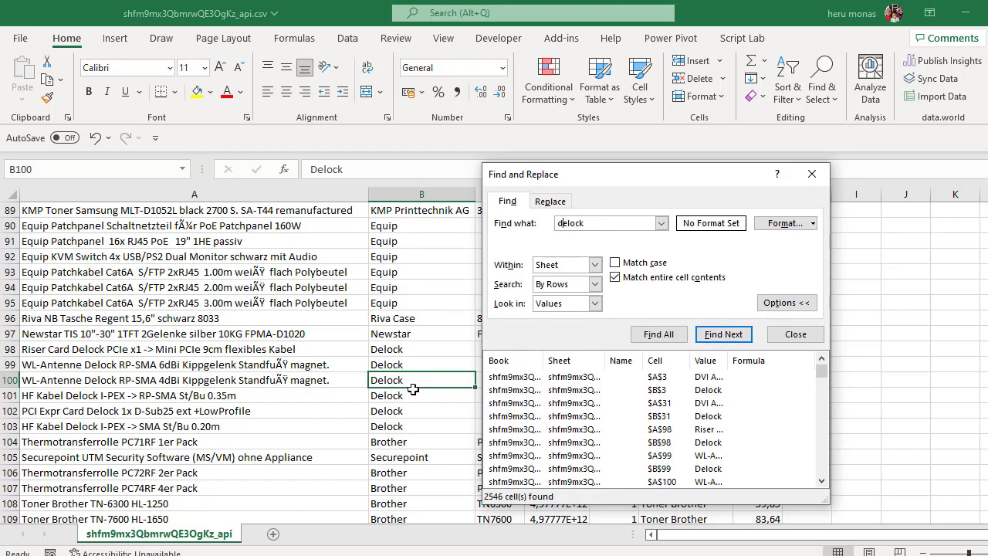
{"action": "left_click", "coordinate": [718, 334]}
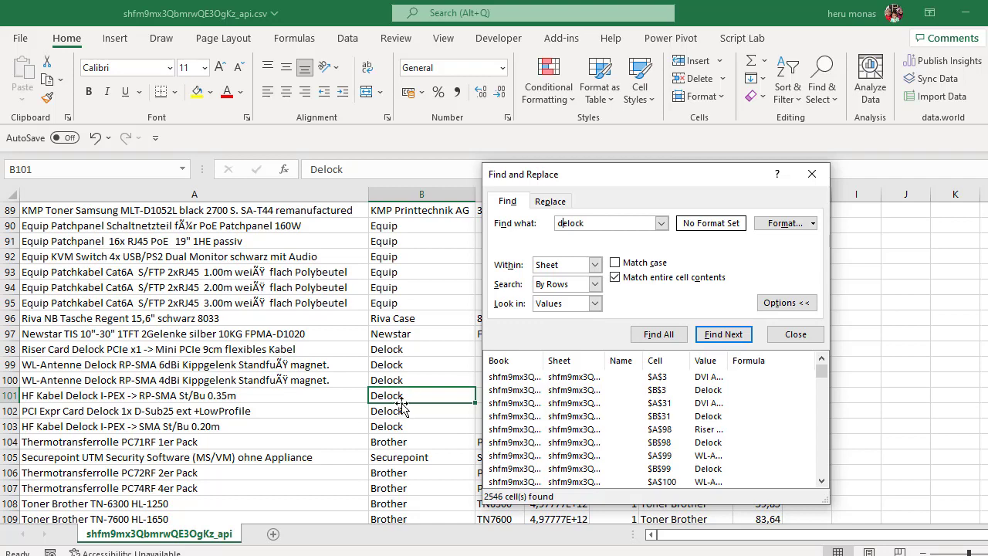
Step: Turn whole-cell matching off, find more delock matches, and select the search term
{"action": "left_click", "coordinate": [616, 278]}
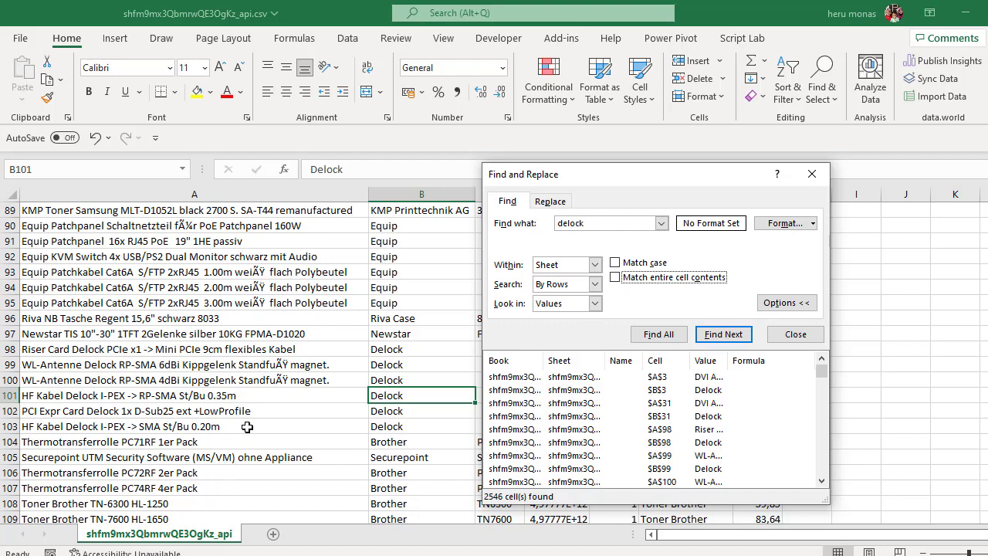
{"action": "left_click", "coordinate": [724, 337]}
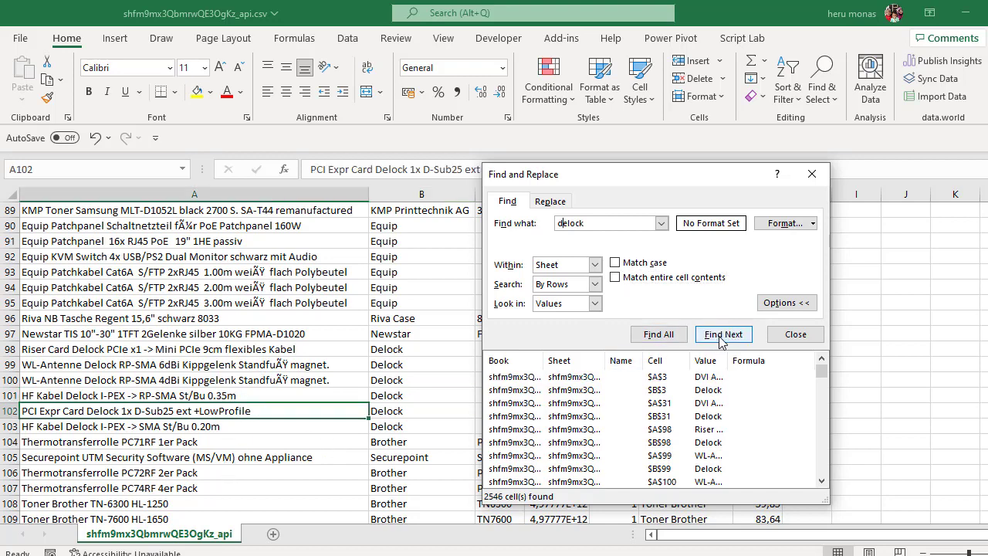
{"action": "left_click", "coordinate": [723, 336]}
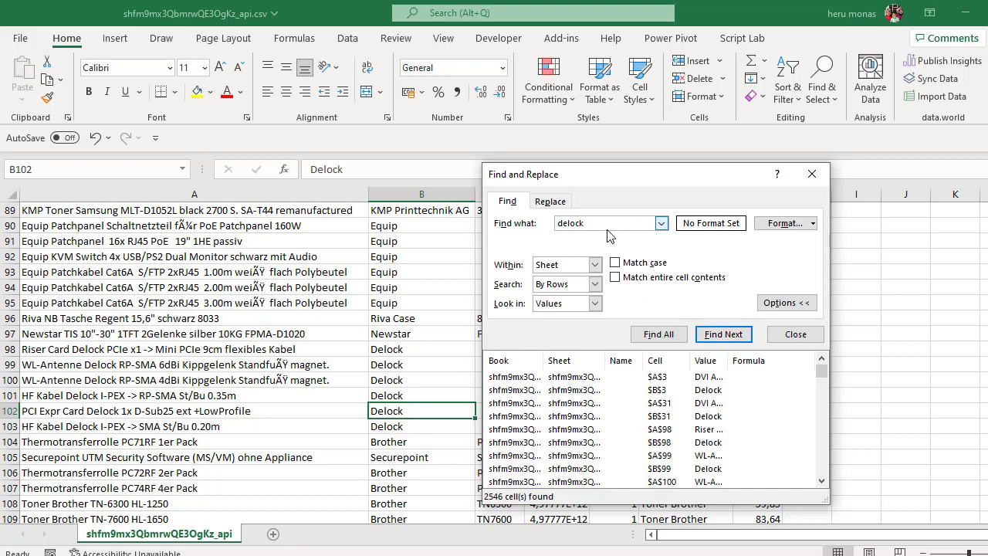
{"action": "double_click", "coordinate": [565, 223]}
Step: Close the search dialog and return to the worksheet
{"action": "left_click", "coordinate": [812, 174]}
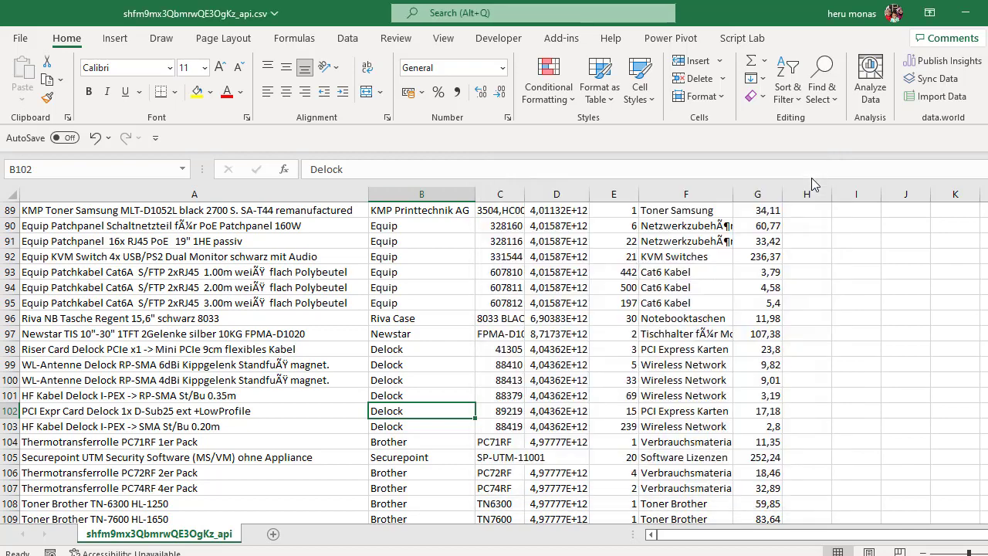
{"action": "left_click", "coordinate": [352, 255]}
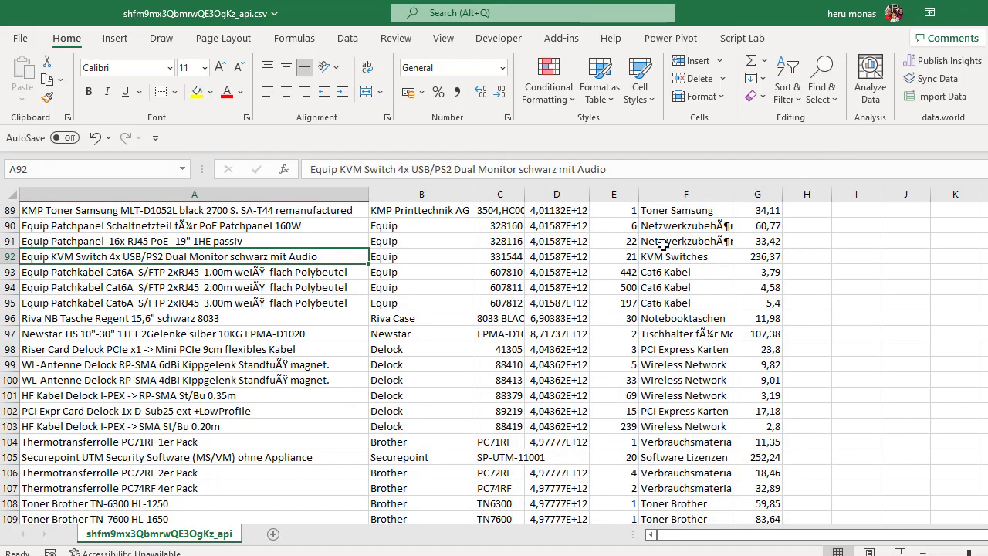
{"action": "scroll", "coordinate": [591, 286], "scroll_direction": "down", "scroll_amount": 6}
{"action": "scroll", "coordinate": [592, 286], "scroll_direction": "up", "scroll_amount": 20}
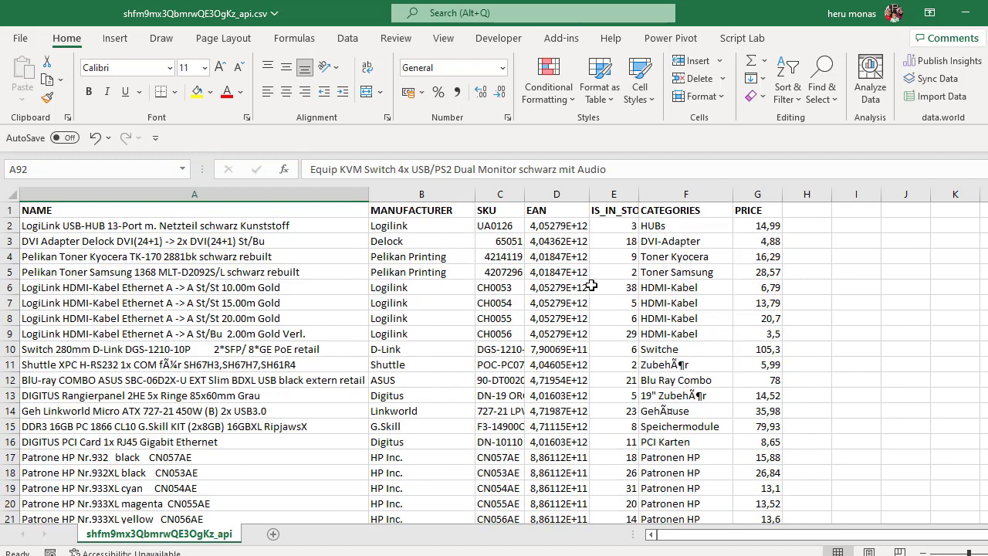
Step: Fill cells A4, A18, B12, D9 and F8 yellow, then reopen the delock search with Ctrl+F
{"action": "left_click", "coordinate": [240, 257]}
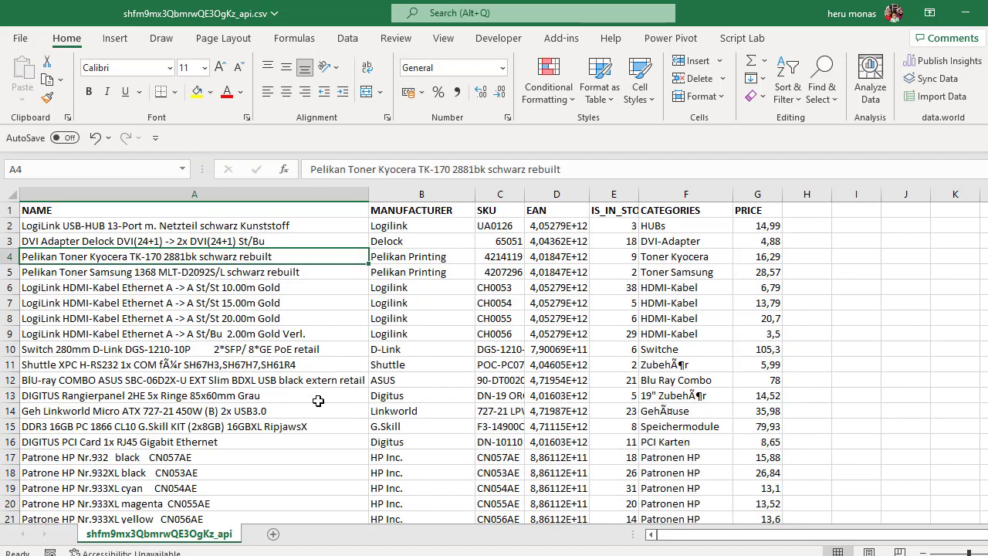
{"action": "left_click", "coordinate": [289, 466], "text": "ctrl"}
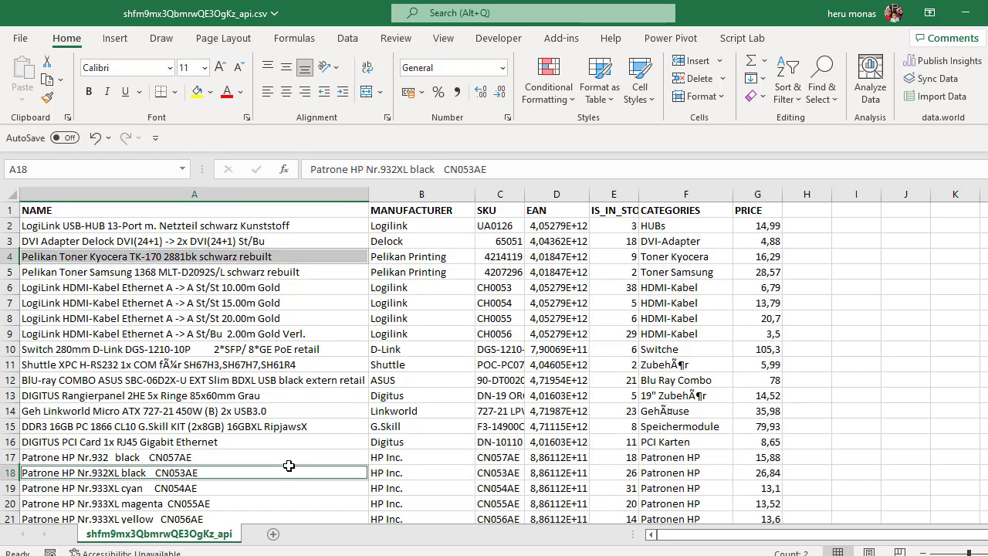
{"action": "left_click", "coordinate": [441, 386], "text": "ctrl"}
{"action": "left_click", "coordinate": [549, 332], "text": "ctrl"}
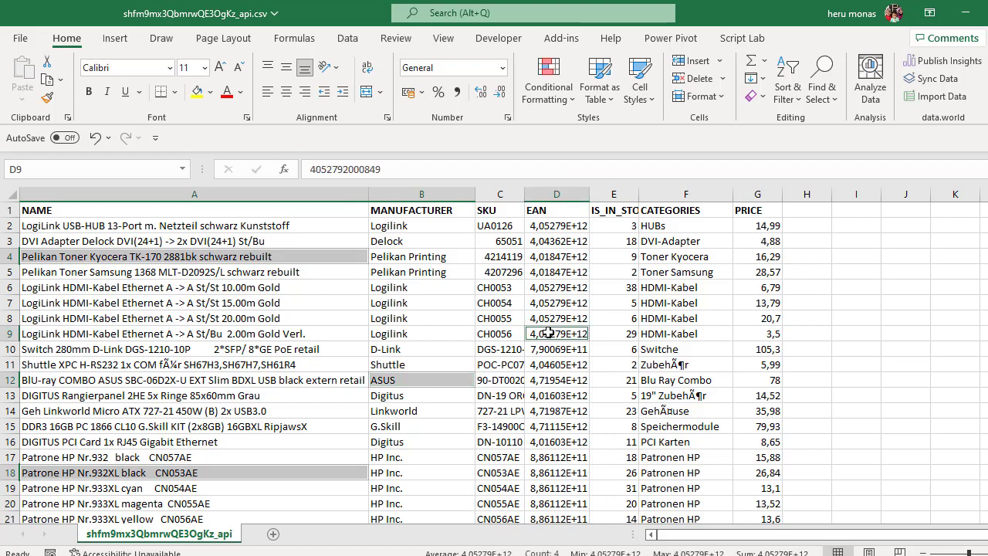
{"action": "left_click", "coordinate": [672, 315], "text": "ctrl"}
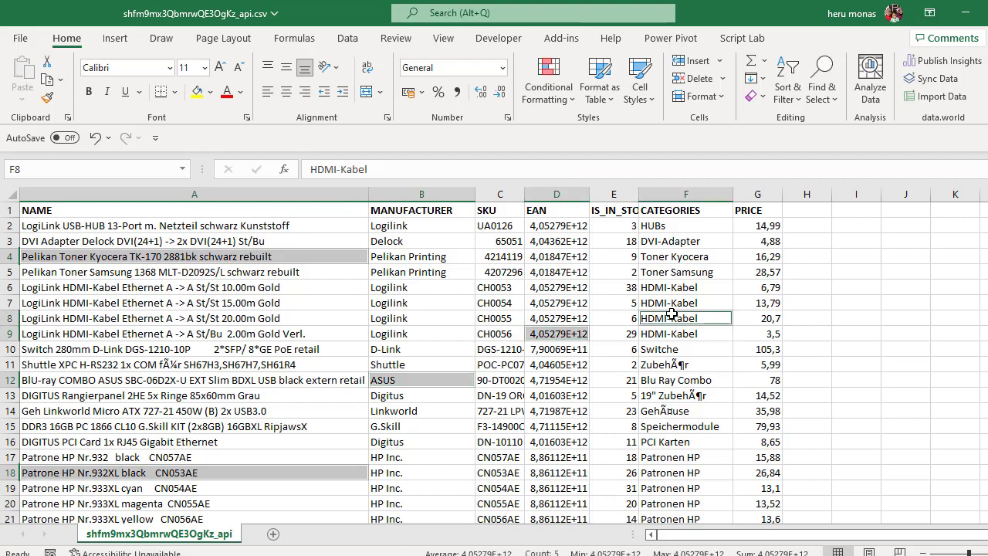
{"action": "left_click", "coordinate": [196, 92]}
{"action": "left_click", "coordinate": [495, 316]}
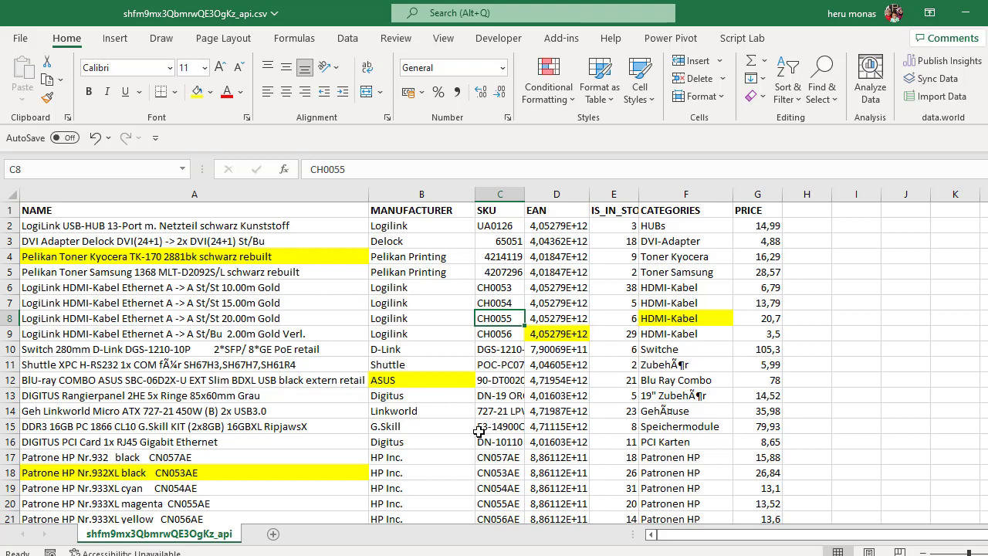
{"action": "key", "text": "ctrl+f"}
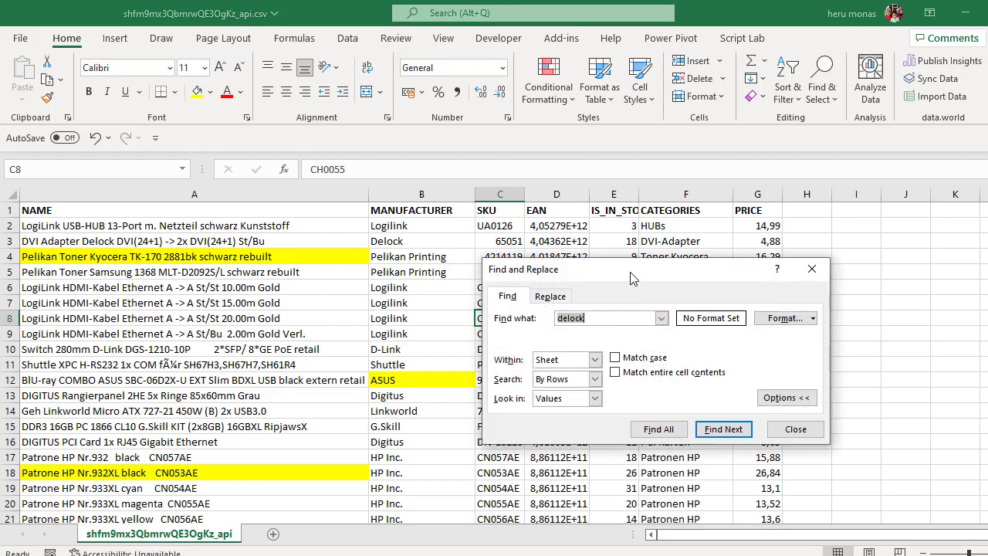
Step: Close the delock Find and Replace dialog and select cell A12 on the product sheet
{"action": "left_click_drag", "start_coordinate": [631, 278], "coordinate": [723, 146]}
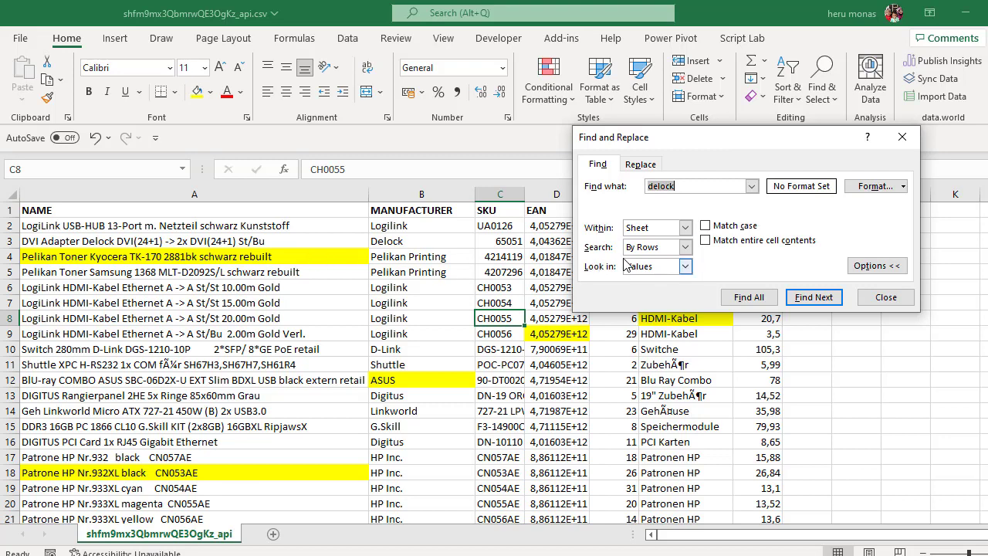
{"action": "left_click", "coordinate": [902, 137]}
{"action": "left_click_drag", "start_coordinate": [262, 295], "coordinate": [247, 354]}
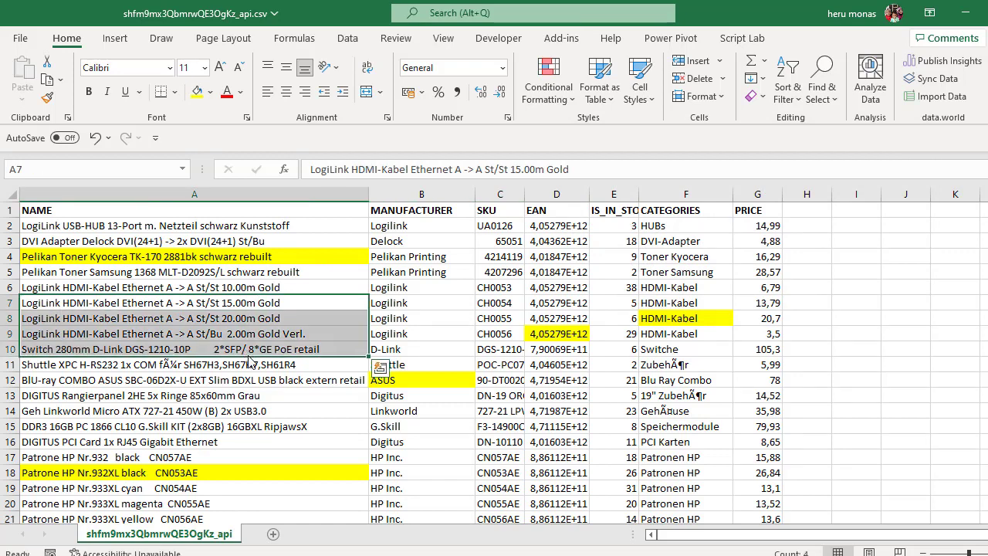
{"action": "left_click", "coordinate": [245, 378]}
Step: Fill cells A8 and A12 with the dark green theme colour
{"action": "left_click", "coordinate": [286, 316], "text": "ctrl"}
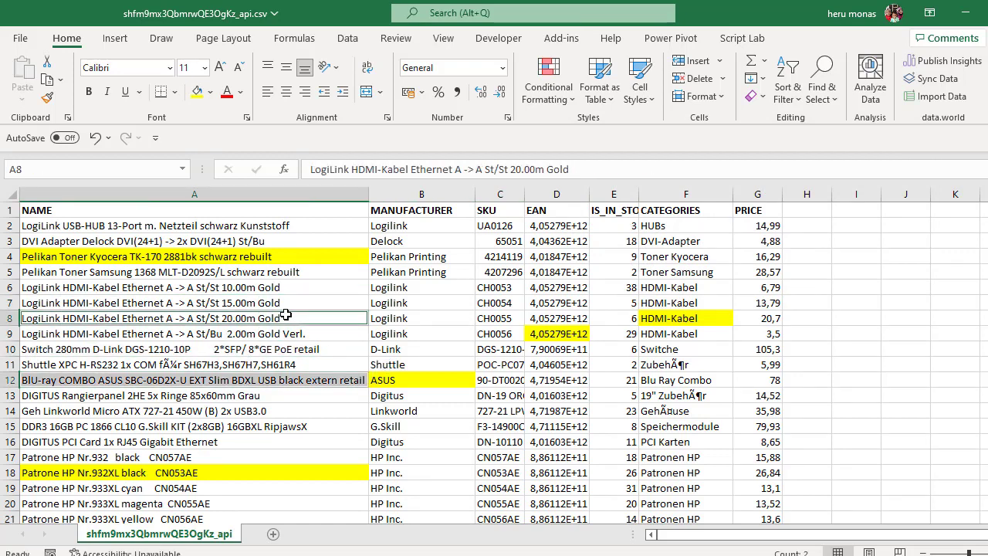
{"action": "left_click", "coordinate": [211, 92]}
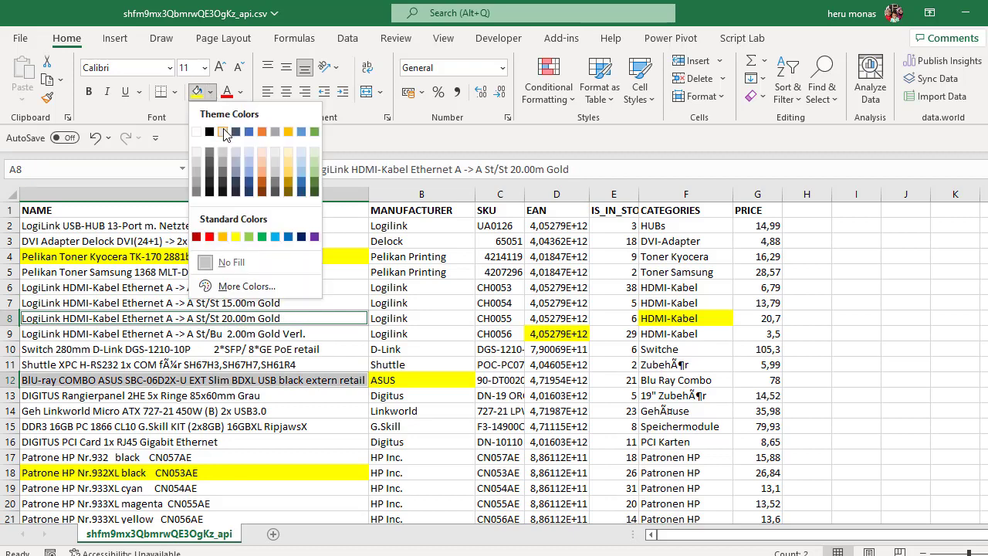
{"action": "left_click", "coordinate": [314, 183]}
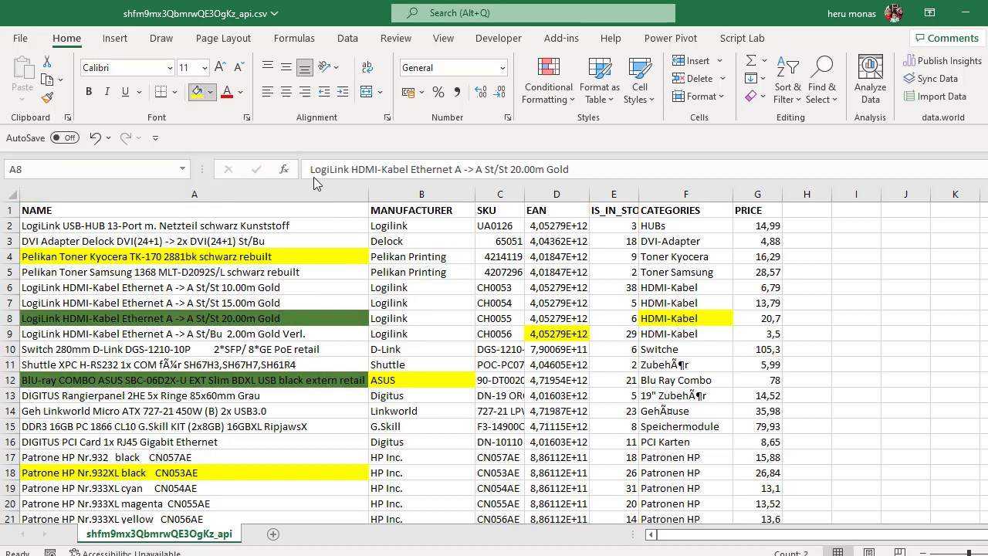
Step: Jump to the last data row in column B and back up, then select C5
{"action": "left_click", "coordinate": [421, 302]}
{"action": "key", "text": "ctrl+Down"}
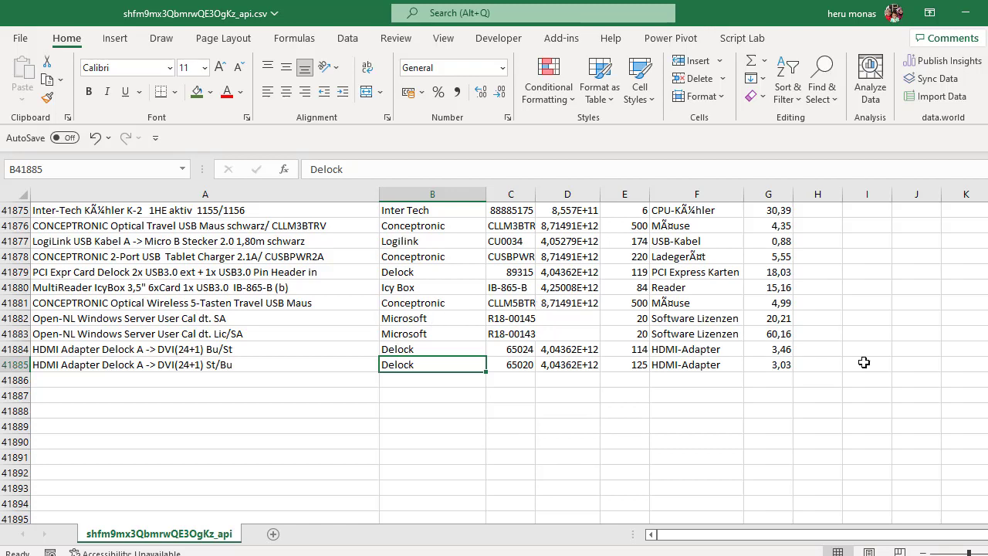
{"action": "key", "text": "ctrl+Up"}
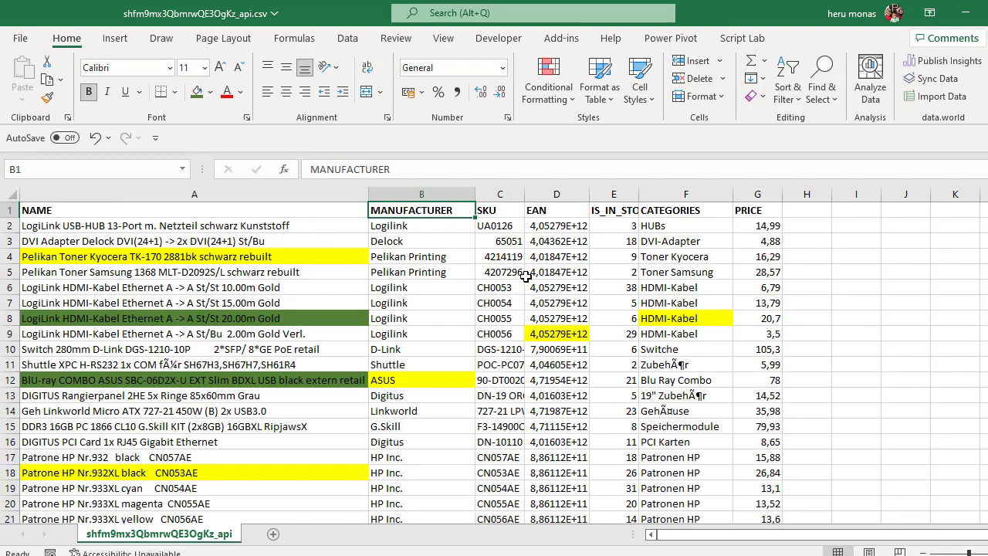
{"action": "left_click", "coordinate": [522, 275]}
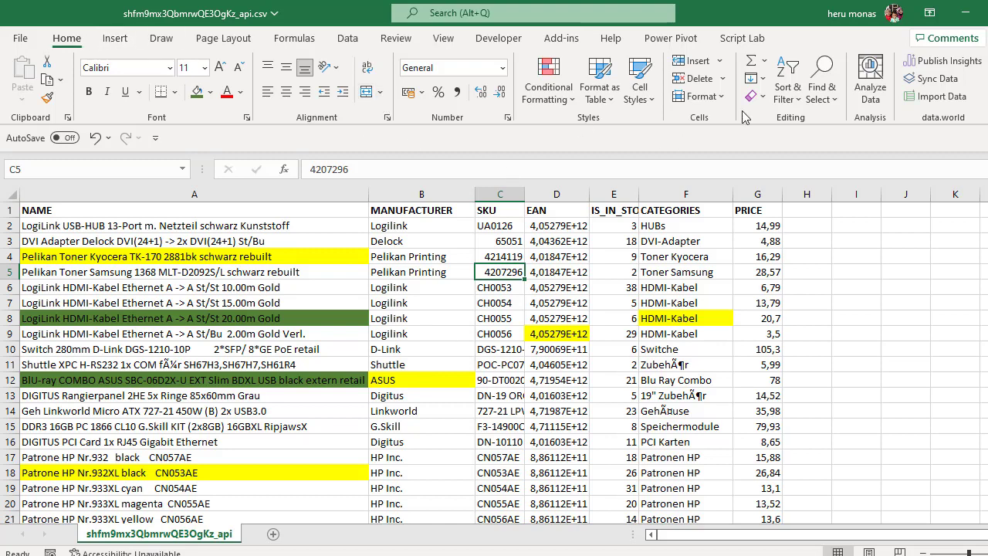
Step: In the Ctrl+F search, set the search format to be picked from a sheet cell
{"action": "left_click", "coordinate": [825, 108]}
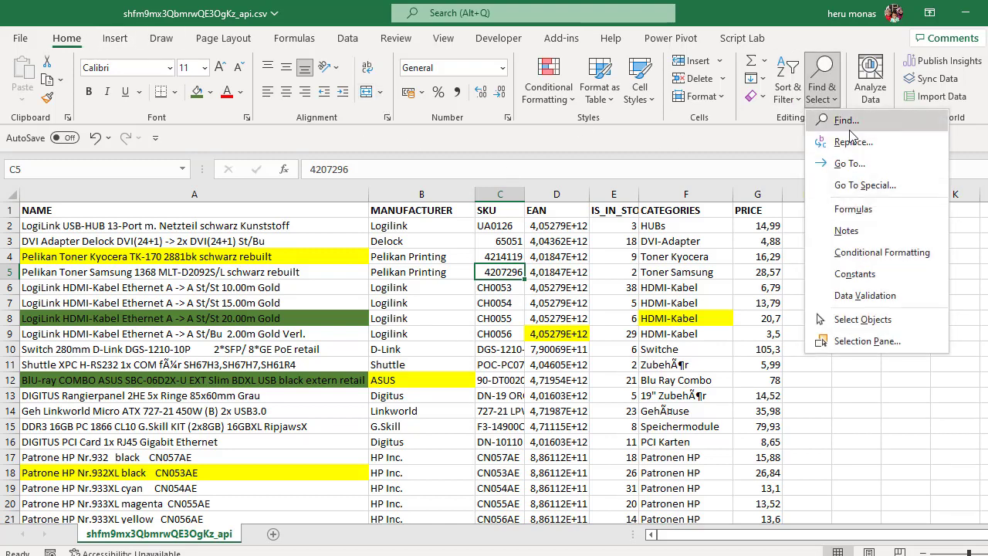
{"action": "left_click", "coordinate": [837, 359]}
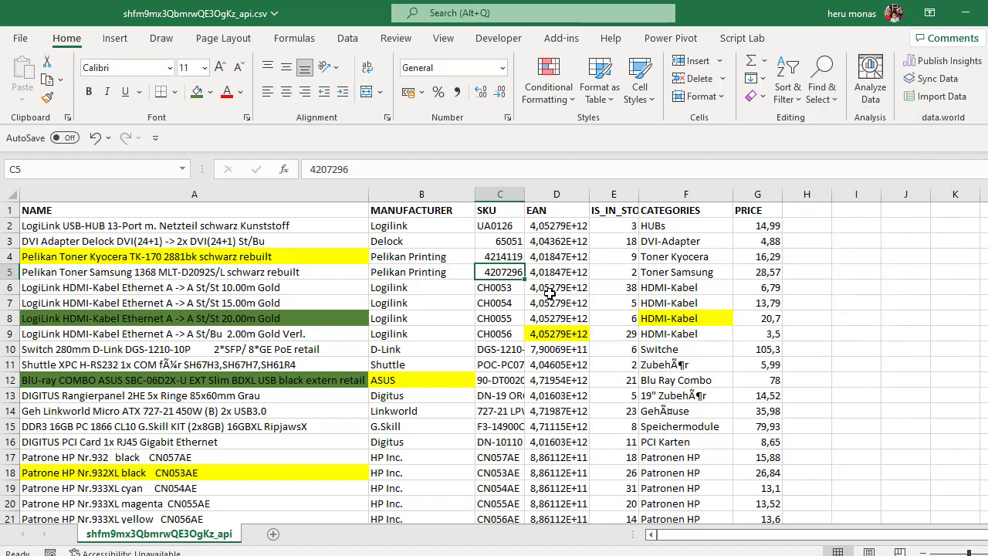
{"action": "key", "text": "ctrl+f"}
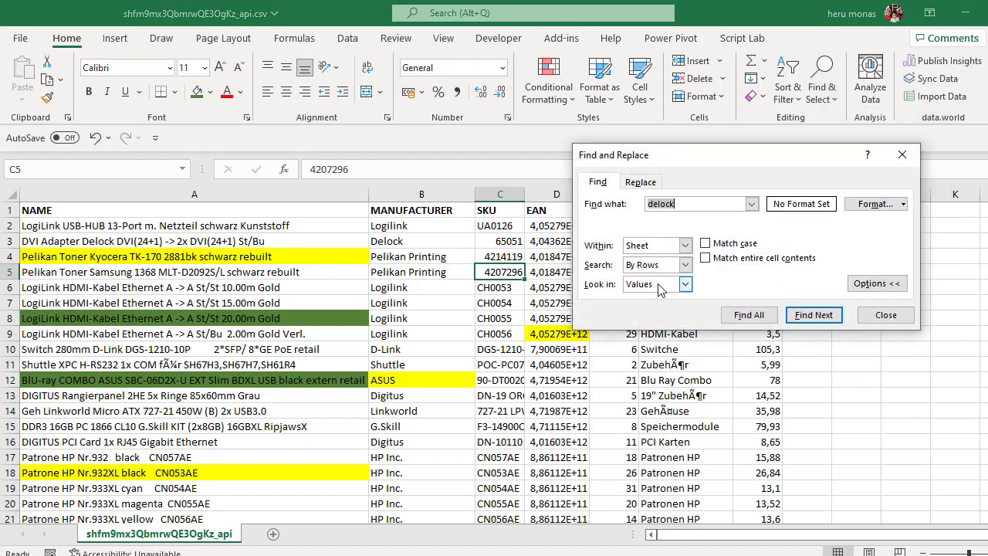
{"action": "left_click", "coordinate": [903, 205]}
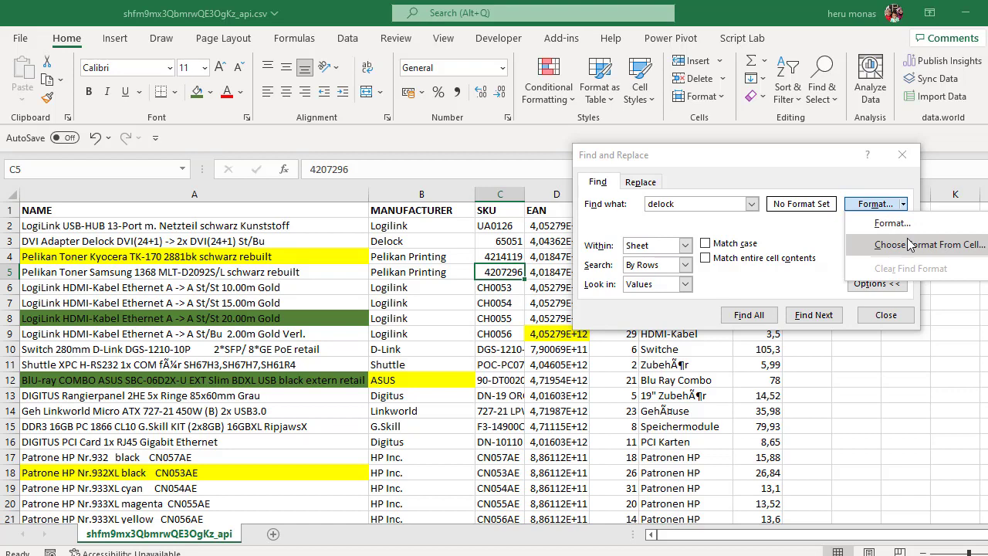
{"action": "left_click", "coordinate": [915, 221]}
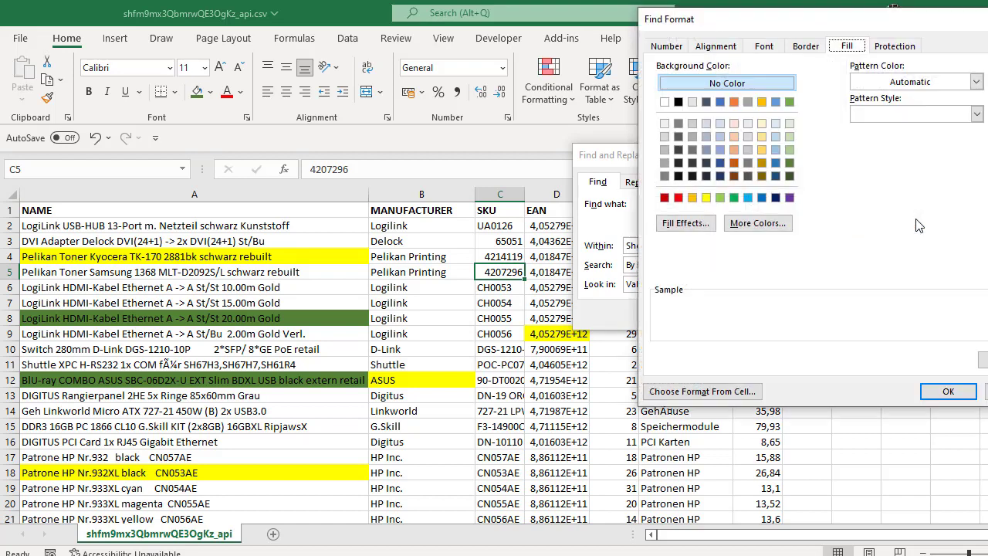
{"action": "left_click_drag", "start_coordinate": [896, 23], "coordinate": [686, 36]}
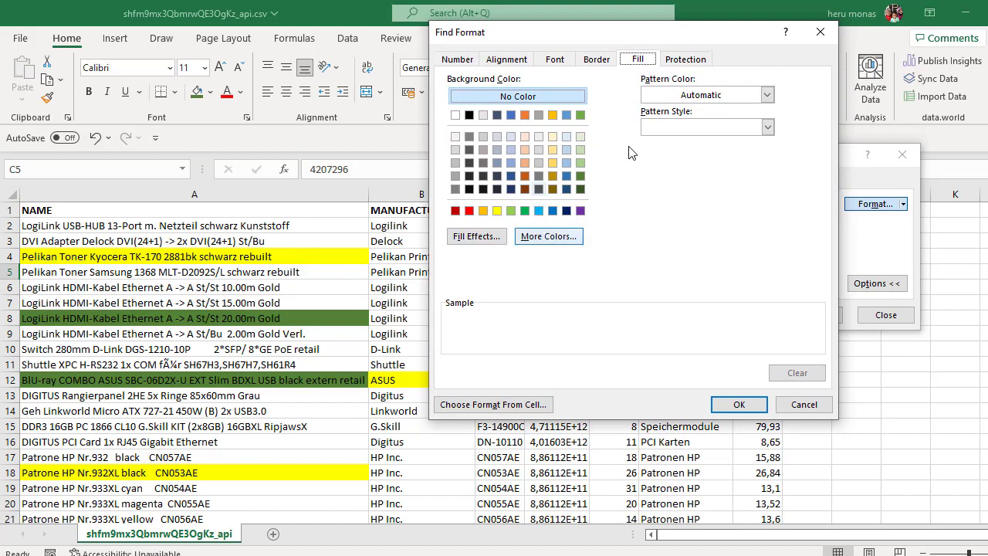
{"action": "left_click", "coordinate": [820, 32]}
{"action": "left_click", "coordinate": [903, 204]}
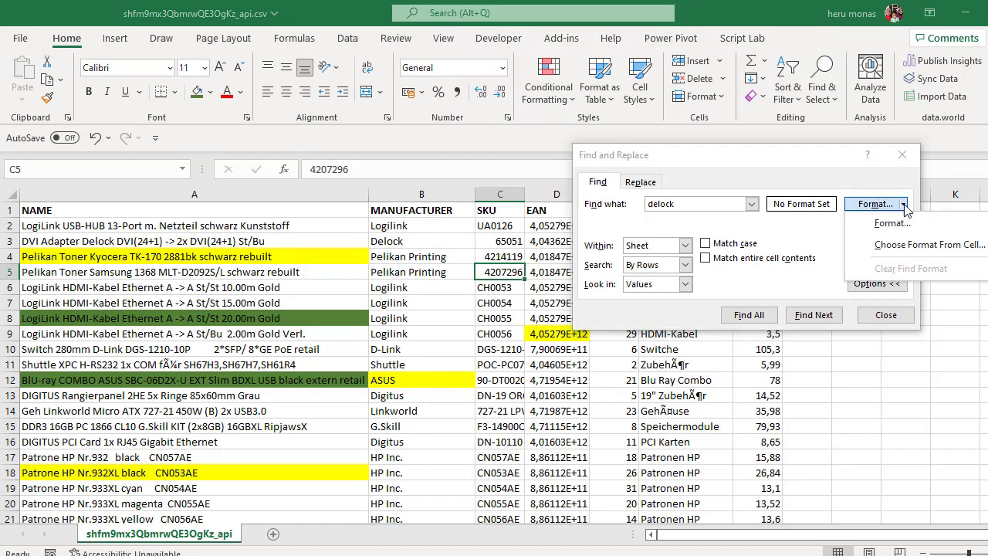
{"action": "left_click", "coordinate": [908, 245]}
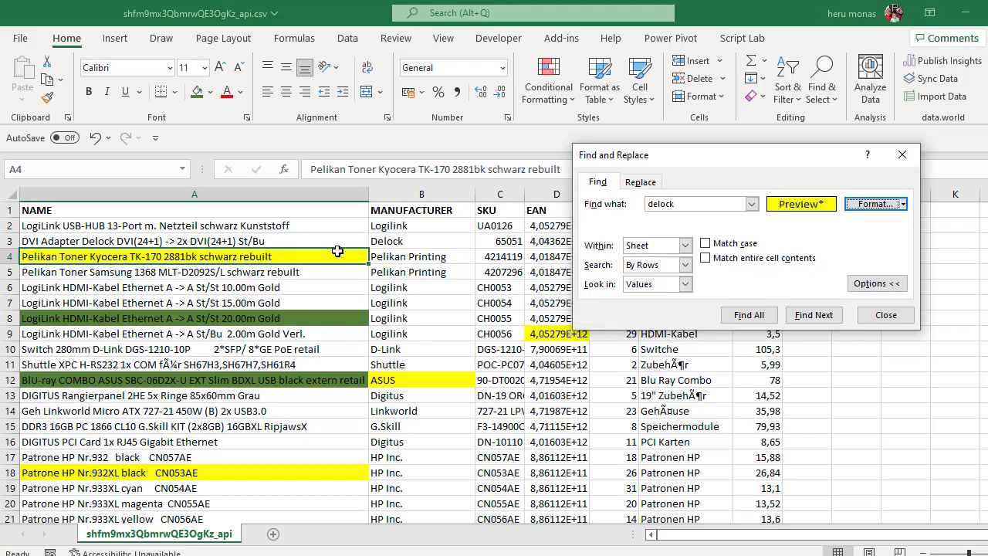
Step: Run the yellow-fill delock search, dismiss the not-found message, and delete 'delock' from Find what
{"action": "left_click", "coordinate": [803, 323]}
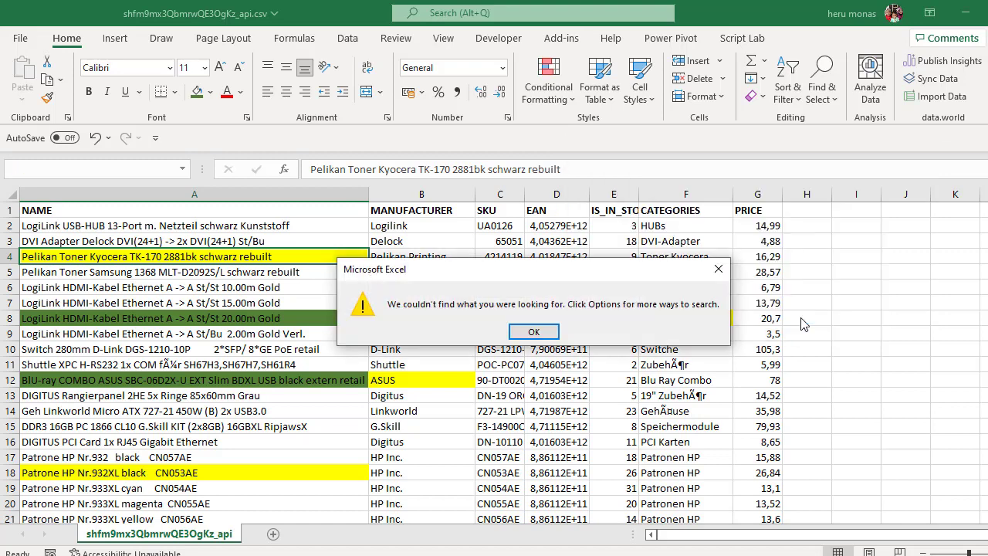
{"action": "left_click", "coordinate": [533, 333]}
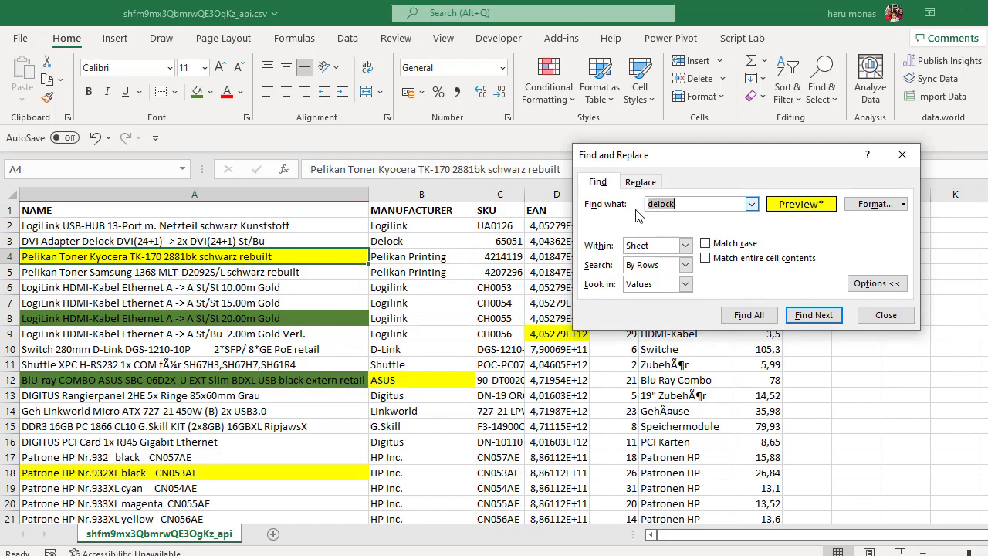
{"action": "left_click", "coordinate": [350, 254]}
{"action": "key", "text": "BackSpace"}
Step: Step through the yellow-filled cells one by one with Find Next
{"action": "left_click", "coordinate": [812, 315]}
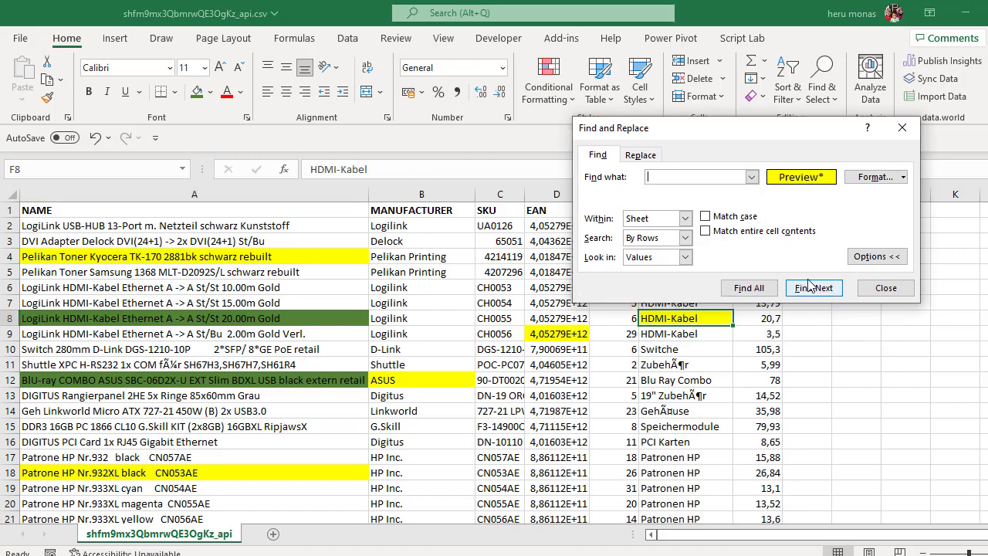
{"action": "left_click", "coordinate": [812, 287]}
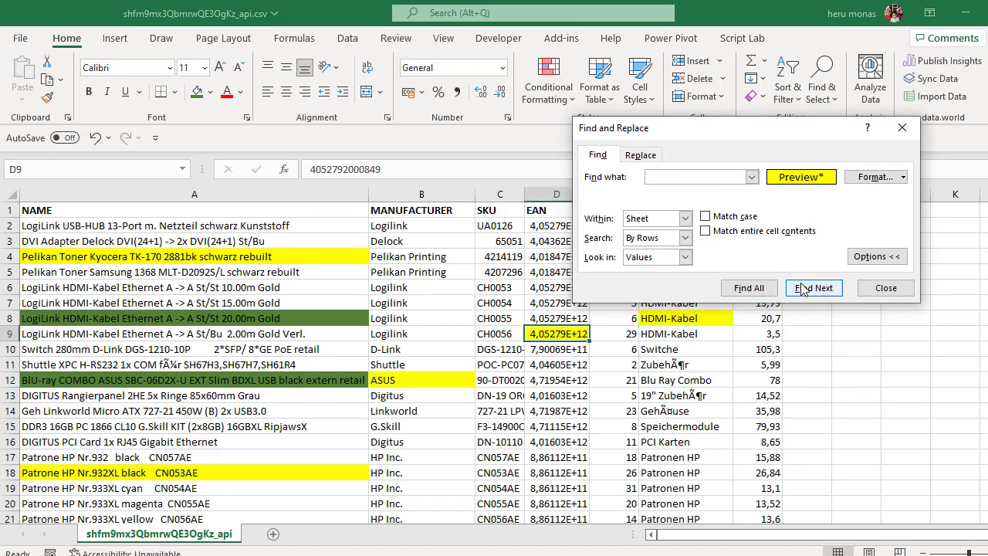
{"action": "left_click", "coordinate": [808, 288]}
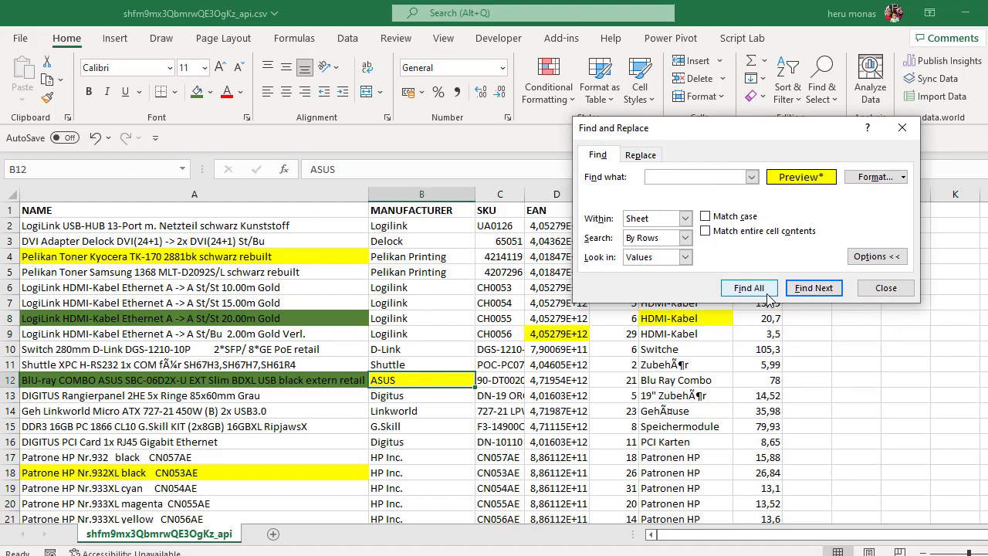
{"action": "left_click", "coordinate": [814, 288]}
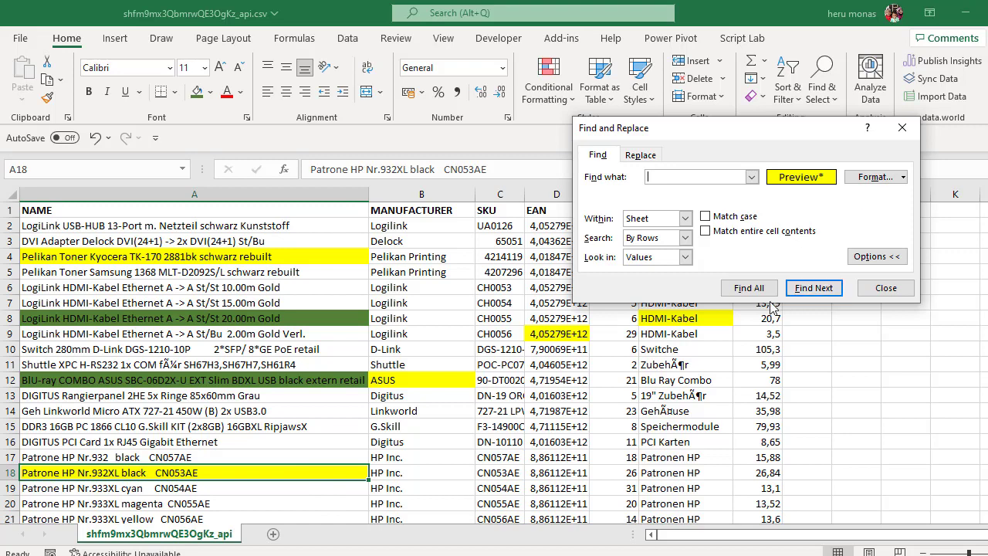
Step: List all five yellow cells with Find All, visit D9, B12 and A18, then close the dialog
{"action": "left_click", "coordinate": [749, 288]}
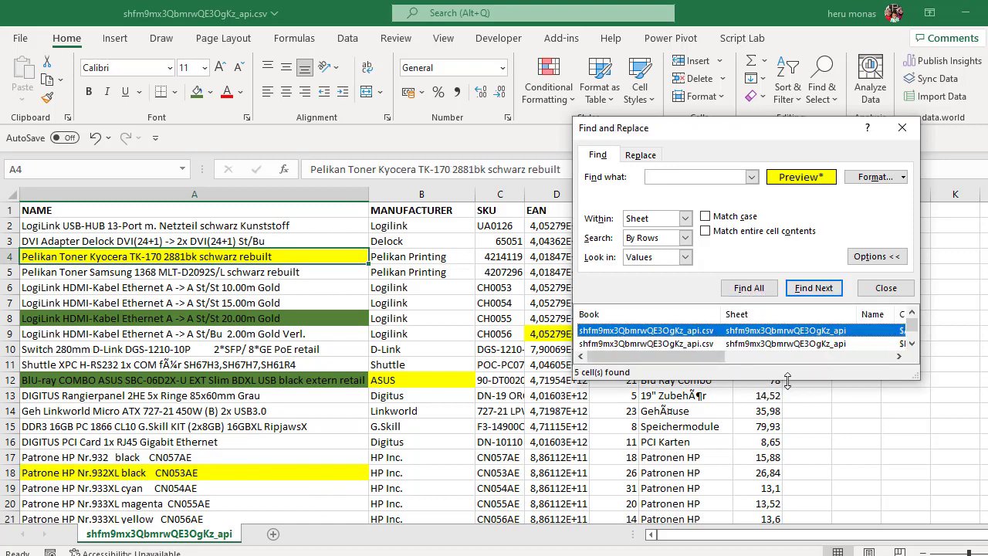
{"action": "left_click_drag", "start_coordinate": [788, 379], "coordinate": [780, 491]}
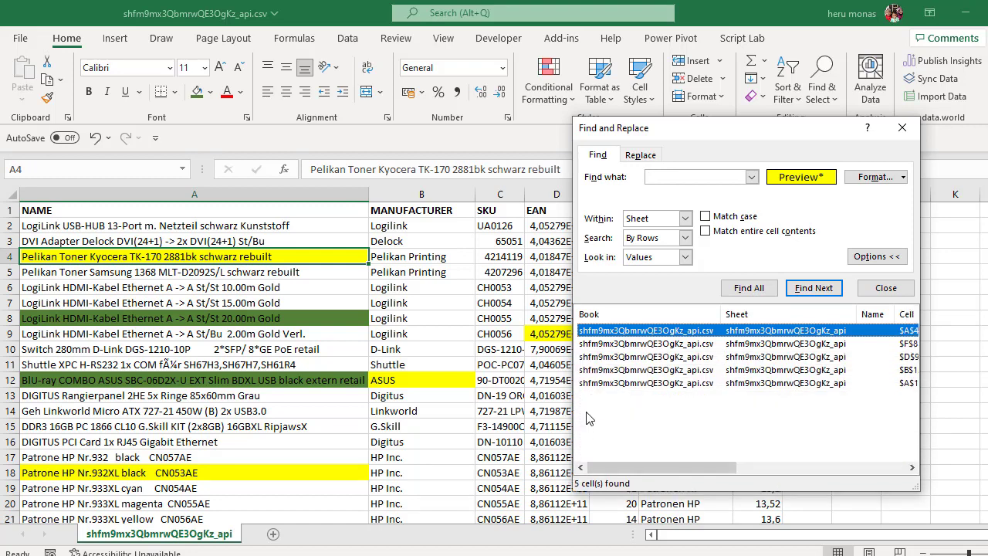
{"action": "left_click", "coordinate": [765, 358]}
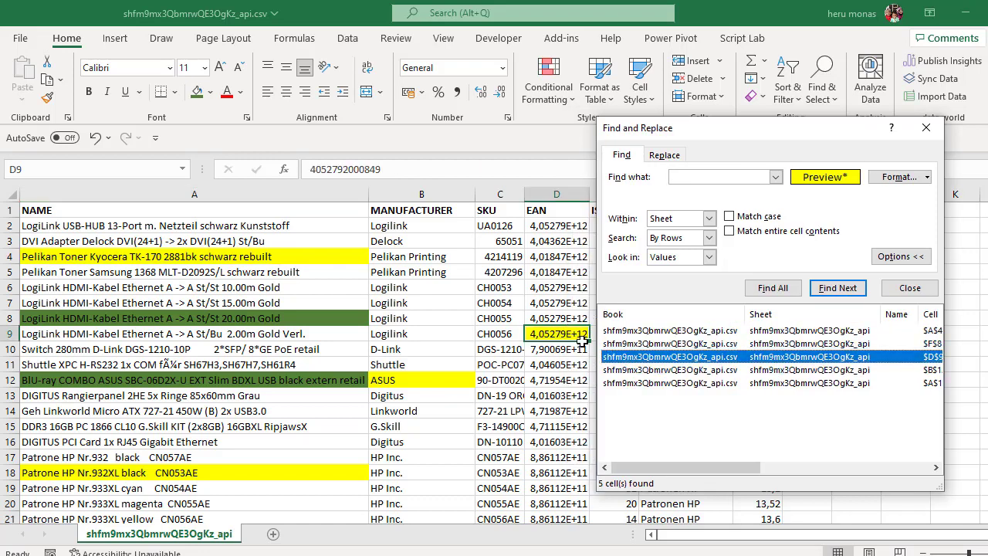
{"action": "left_click", "coordinate": [703, 372]}
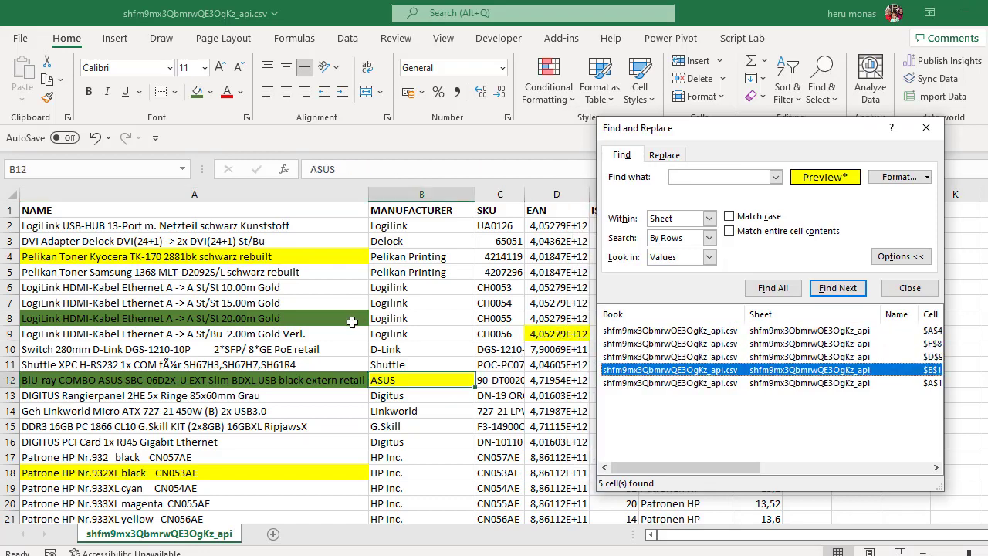
{"action": "left_click", "coordinate": [645, 383]}
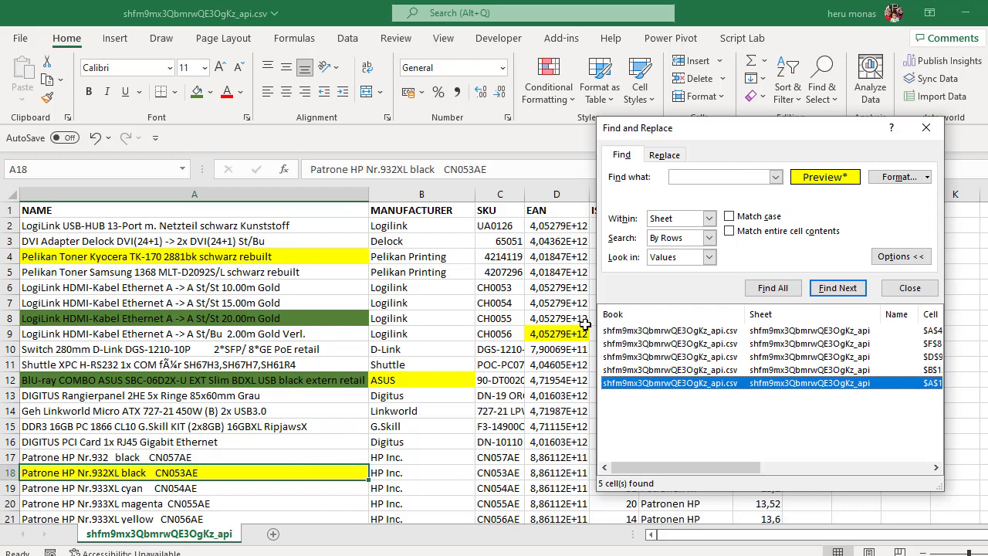
{"action": "left_click", "coordinate": [926, 128]}
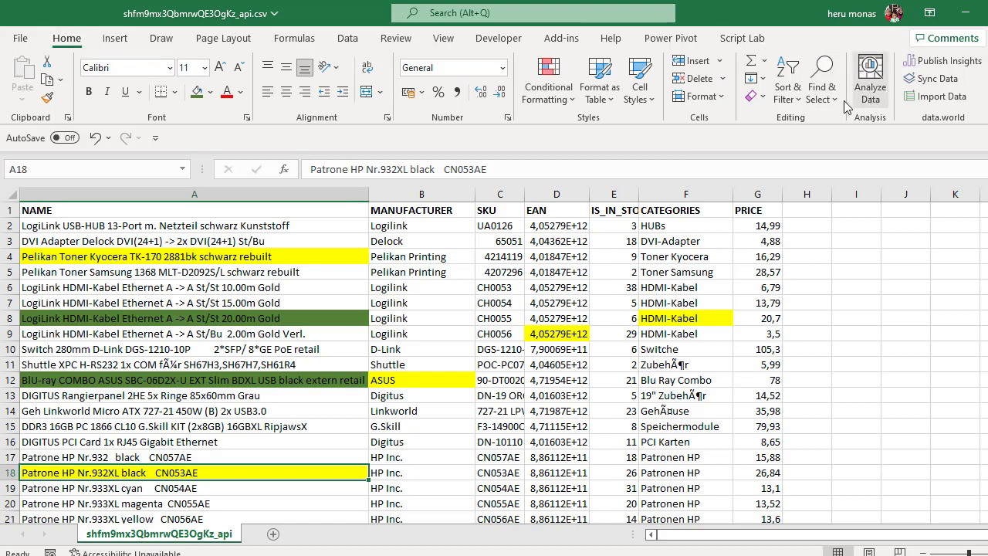
Step: Reopen Find and Replace on the Replace tab with Ctrl+H and move it up and left
{"action": "left_click", "coordinate": [823, 91]}
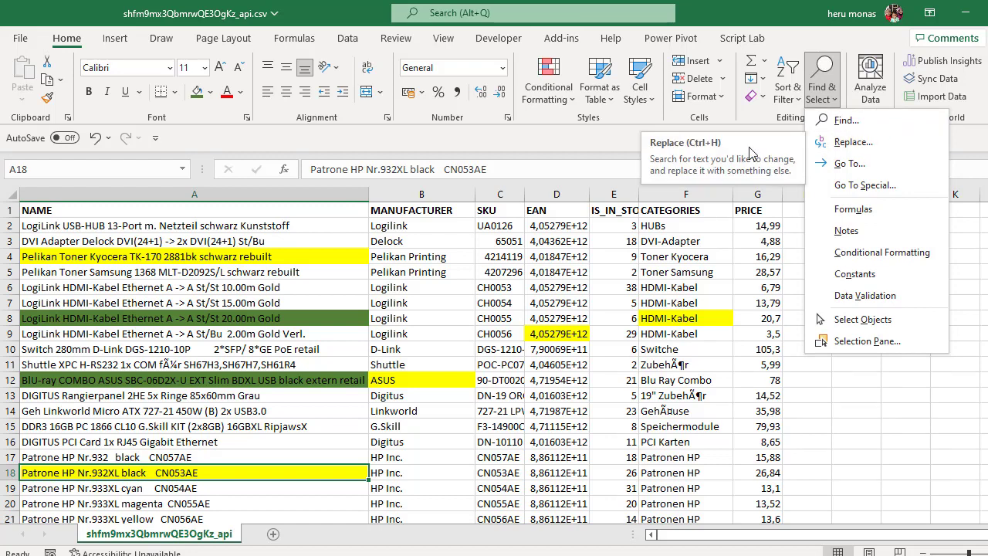
{"action": "left_click", "coordinate": [745, 298]}
{"action": "left_click", "coordinate": [736, 296]}
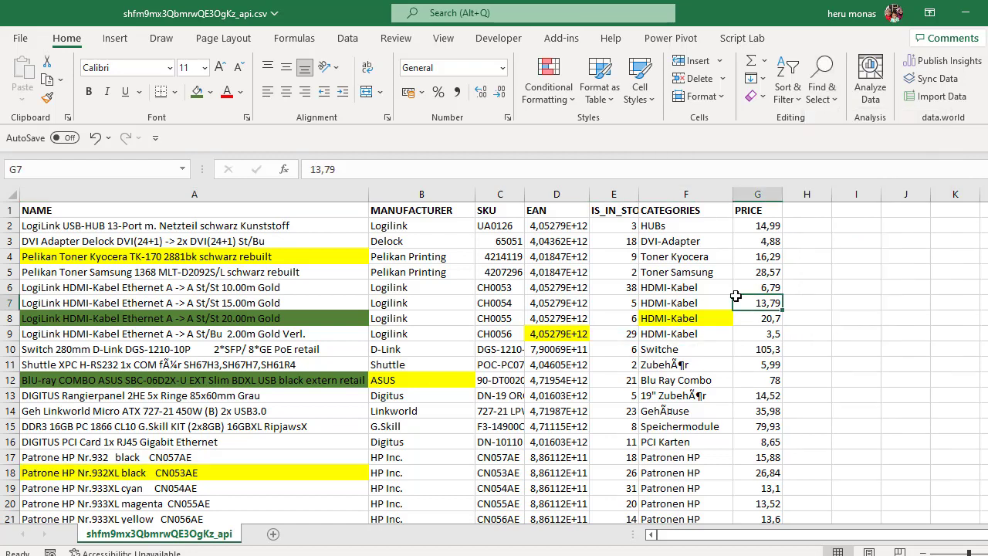
{"action": "key", "text": "ctrl+h"}
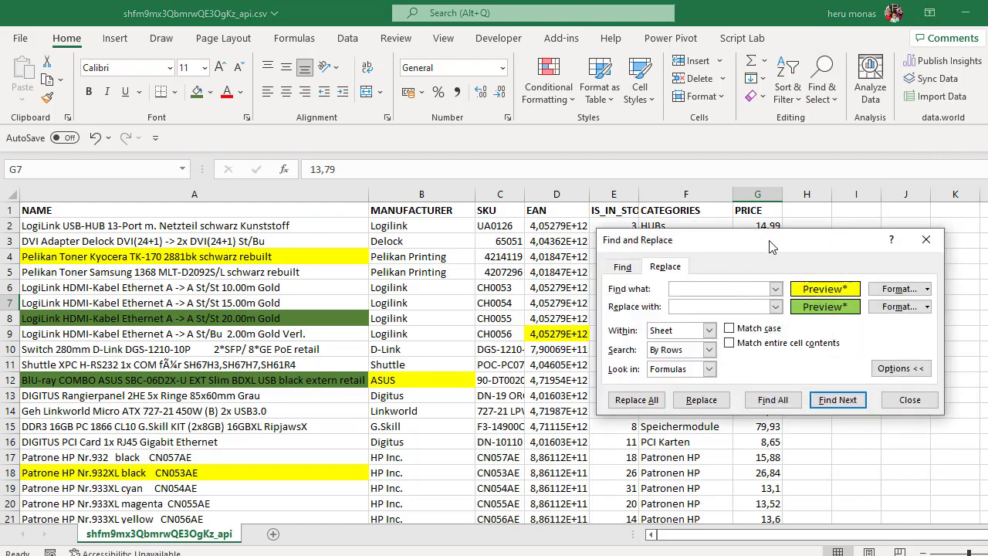
{"action": "mouse_move", "coordinate": [747, 230]}
{"action": "left_mouse_down"}
{"action": "mouse_move", "coordinate": [610, 194]}
{"action": "mouse_move", "coordinate": [541, 147]}
{"action": "left_mouse_up"}
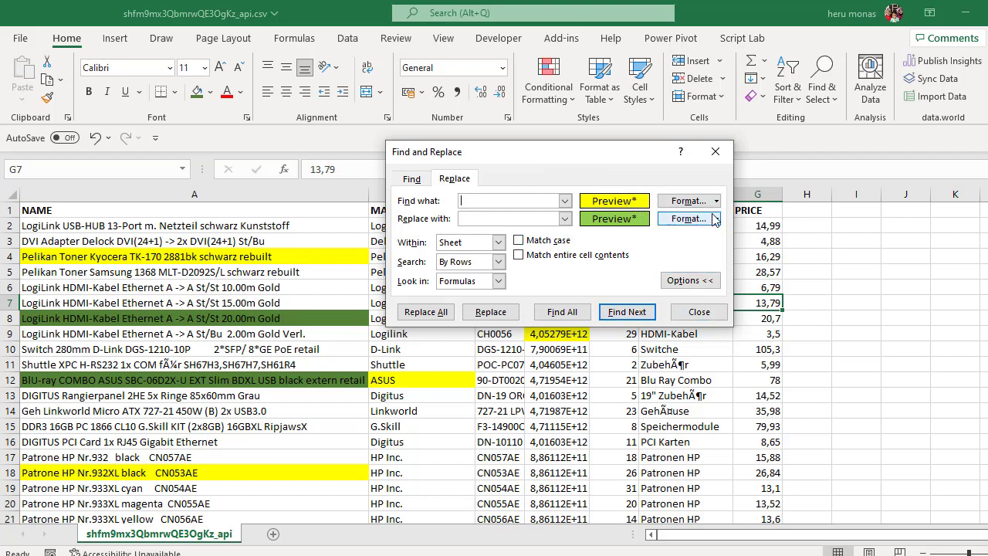
Step: Clear the yellow find format and green replace format, and enter 'delock' as the search term
{"action": "left_click", "coordinate": [716, 200]}
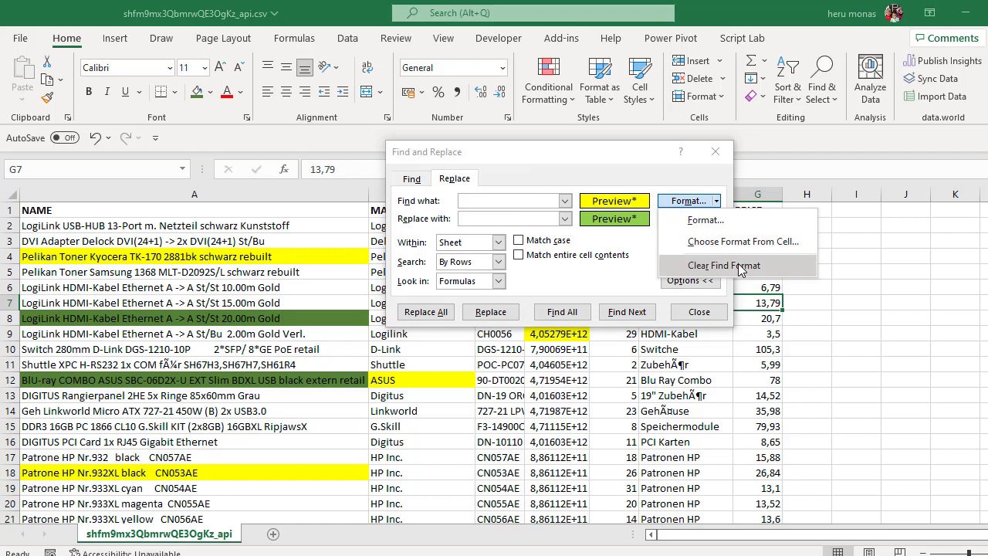
{"action": "left_click", "coordinate": [739, 266]}
{"action": "left_click", "coordinate": [718, 221]}
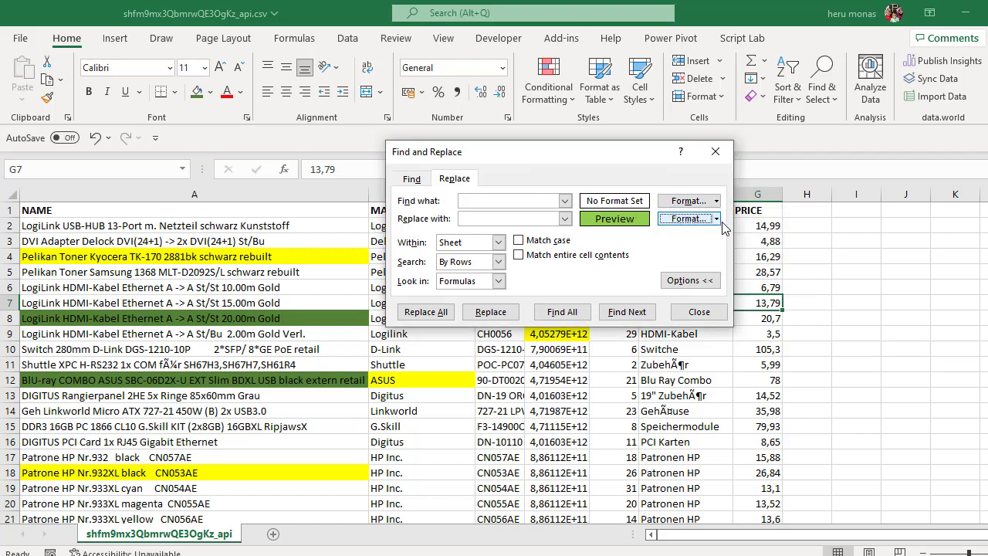
{"action": "left_click", "coordinate": [717, 219]}
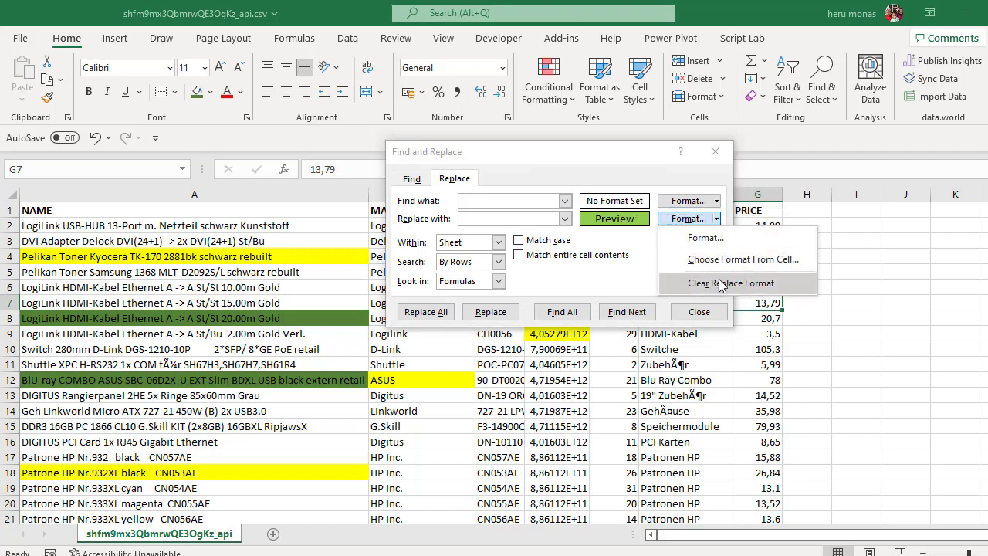
{"action": "left_click", "coordinate": [720, 286]}
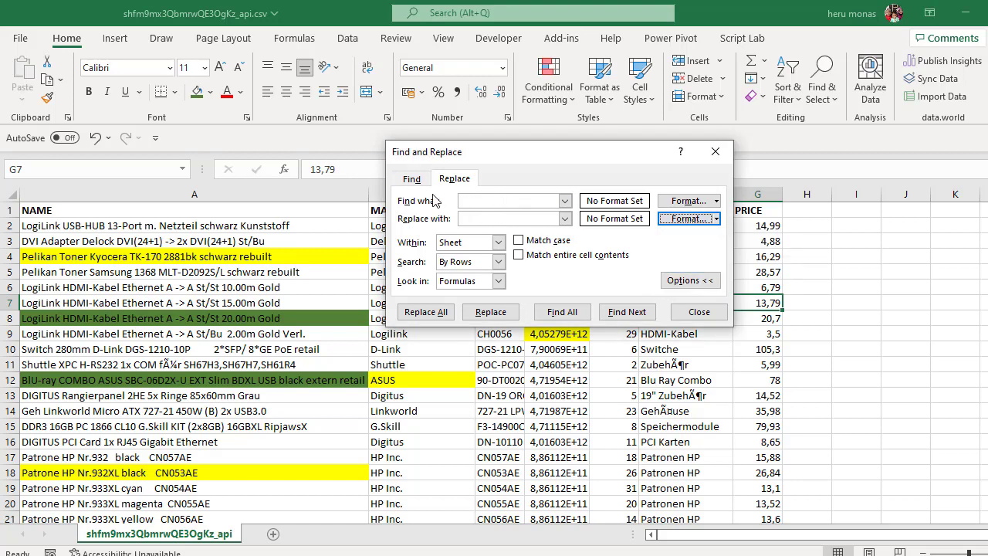
{"action": "left_click", "coordinate": [486, 200]}
{"action": "type", "text": "delock"}
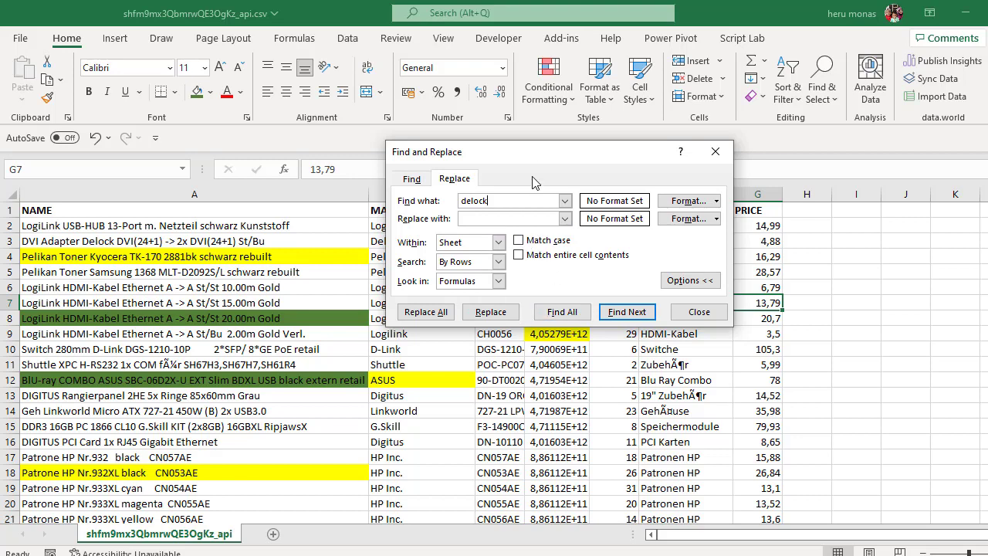
Step: Enter 'Delock2' as the replacement and try Replace, which reports no match
{"action": "left_click_drag", "start_coordinate": [548, 154], "coordinate": [685, 84]}
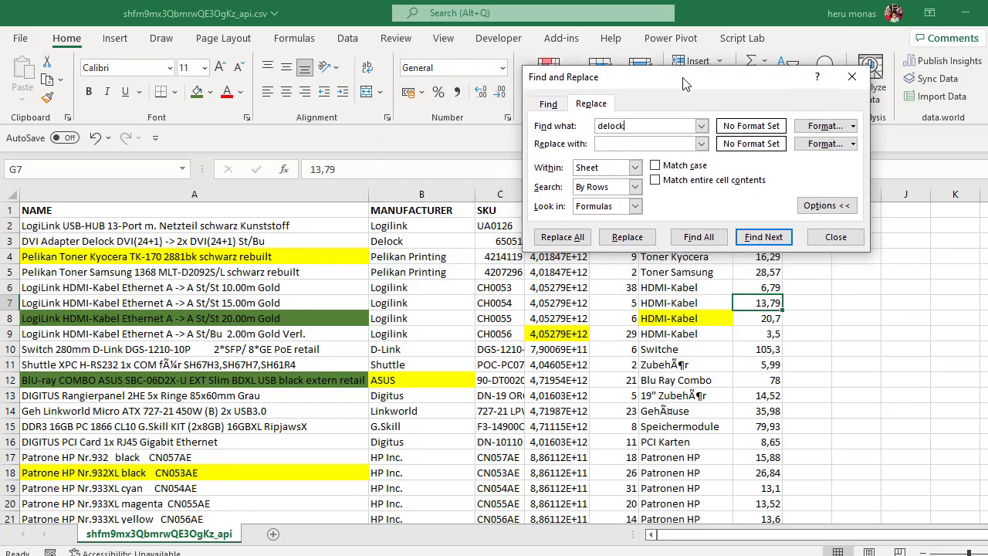
{"action": "left_click", "coordinate": [622, 144]}
{"action": "type", "text": "Delock2"}
{"action": "left_click", "coordinate": [638, 241]}
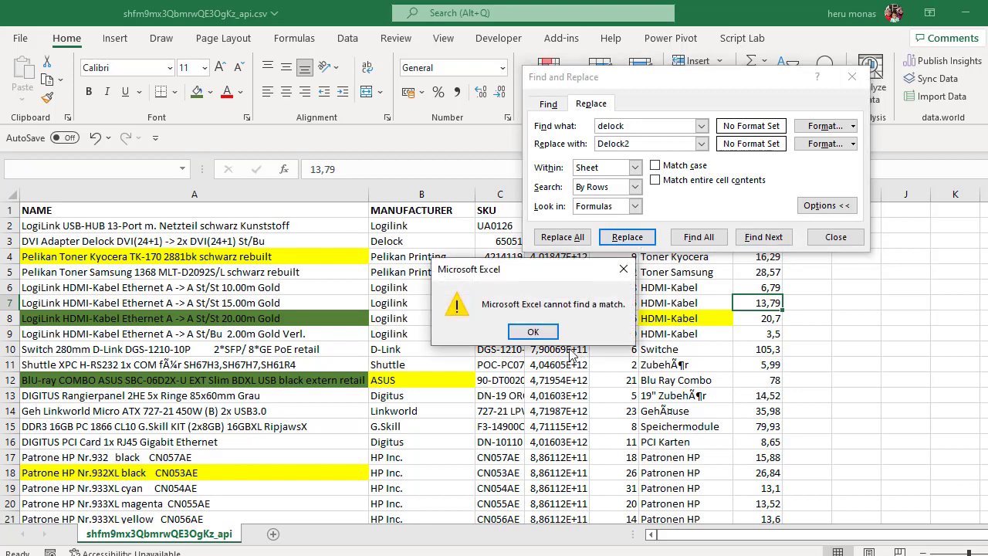
{"action": "left_click", "coordinate": [546, 341]}
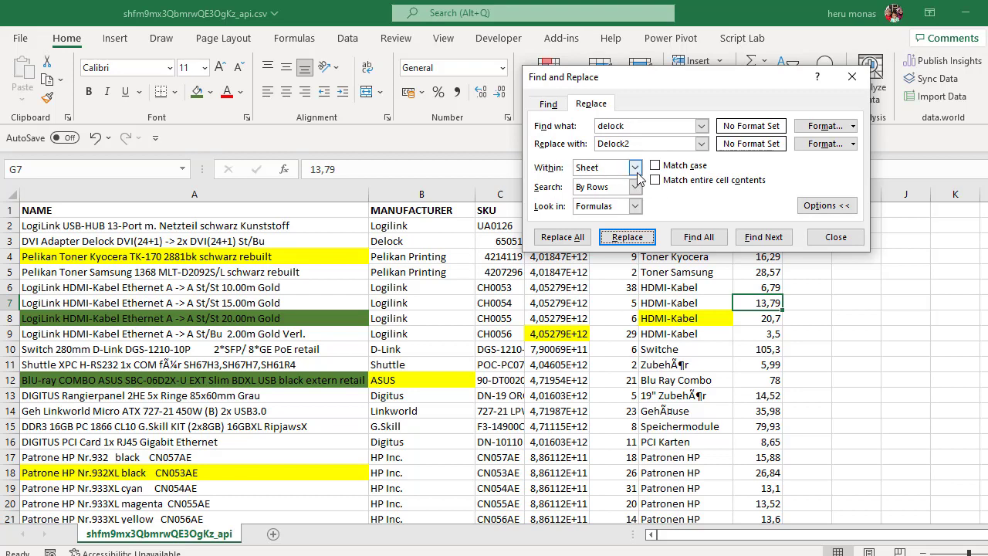
Step: Correct the search word to 'Delock' and Replace All, making 2547 replacements
{"action": "key", "text": "alt+l"}
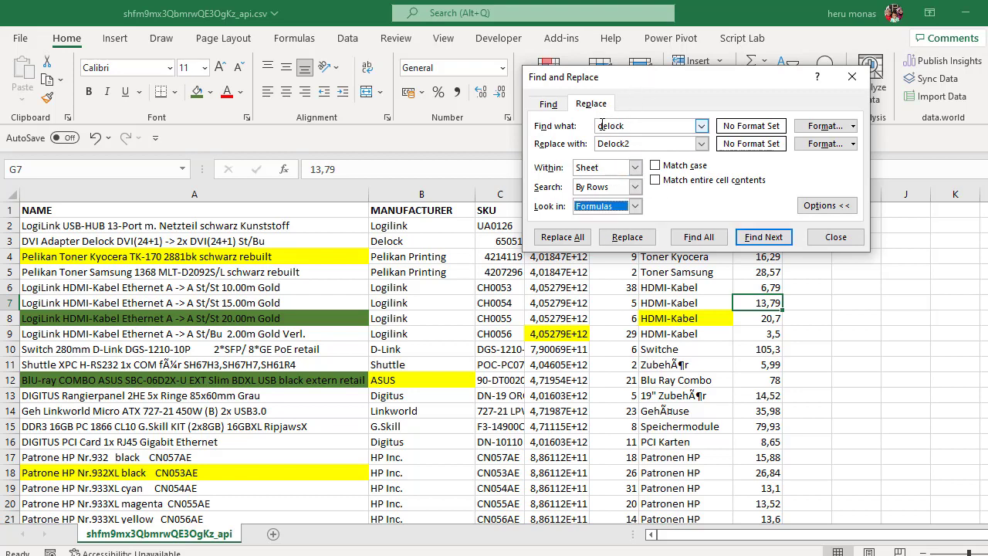
{"action": "left_click", "coordinate": [601, 126]}
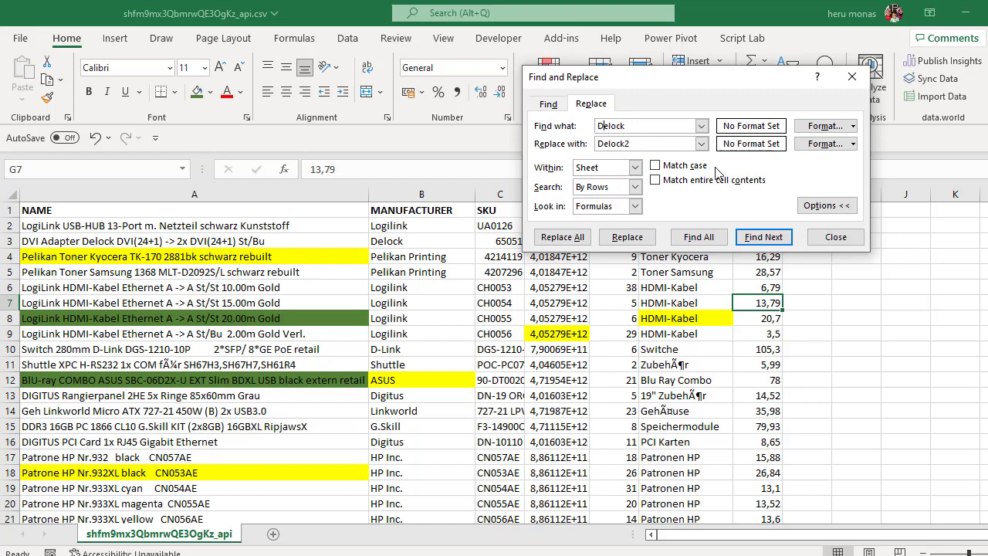
{"action": "key", "text": "Tab"}
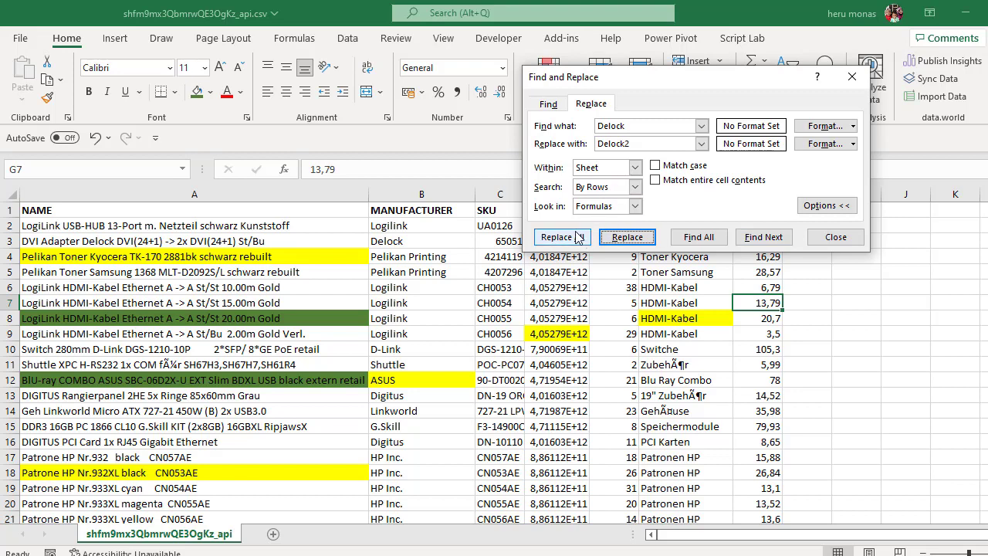
{"action": "left_click", "coordinate": [577, 237]}
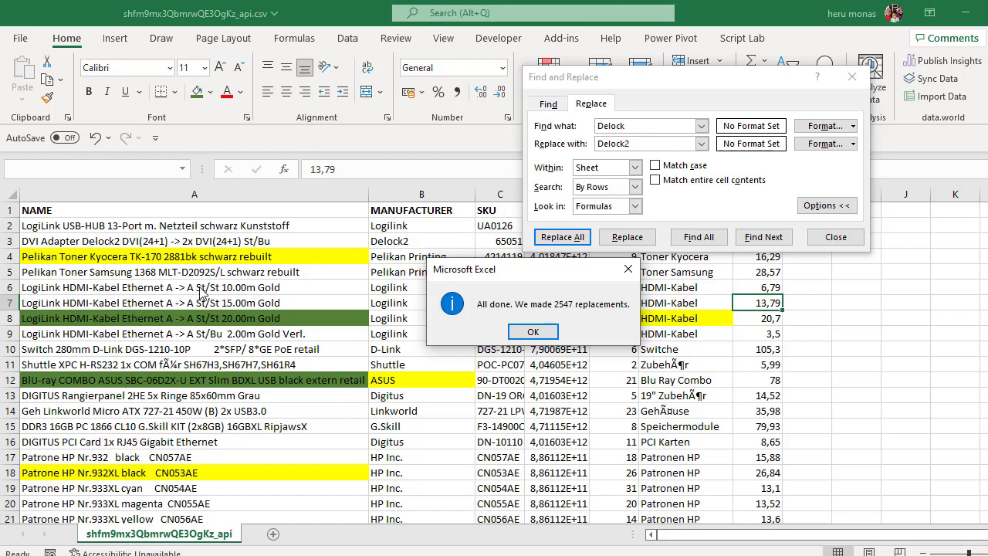
{"action": "left_click", "coordinate": [532, 332]}
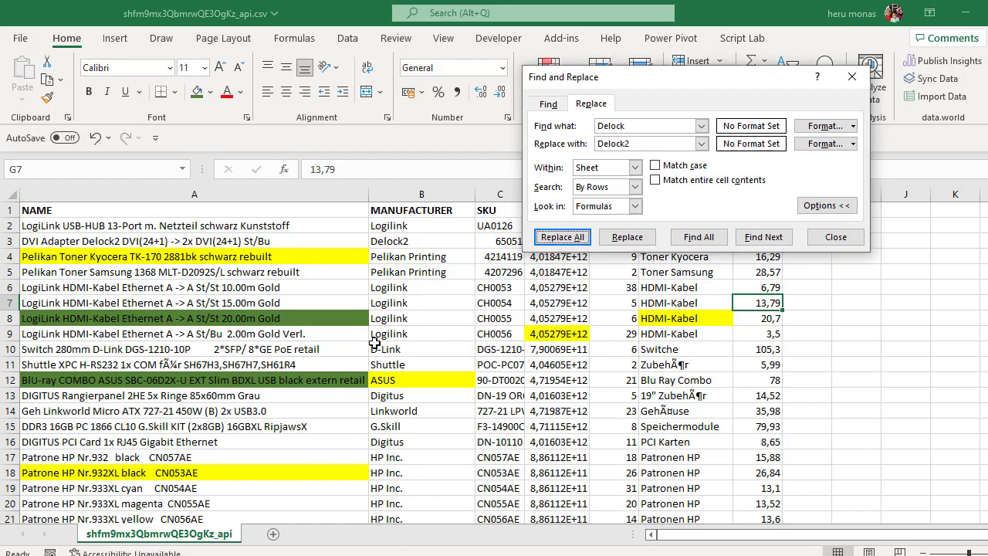
Step: Step through the NAME column to check the renamed Delock2 entries
{"action": "left_click", "coordinate": [176, 391]}
{"action": "key", "text": "Down"}
{"action": "key", "text": "Down"}
{"action": "key", "text": "Down"}
{"action": "key", "text": "Down"}
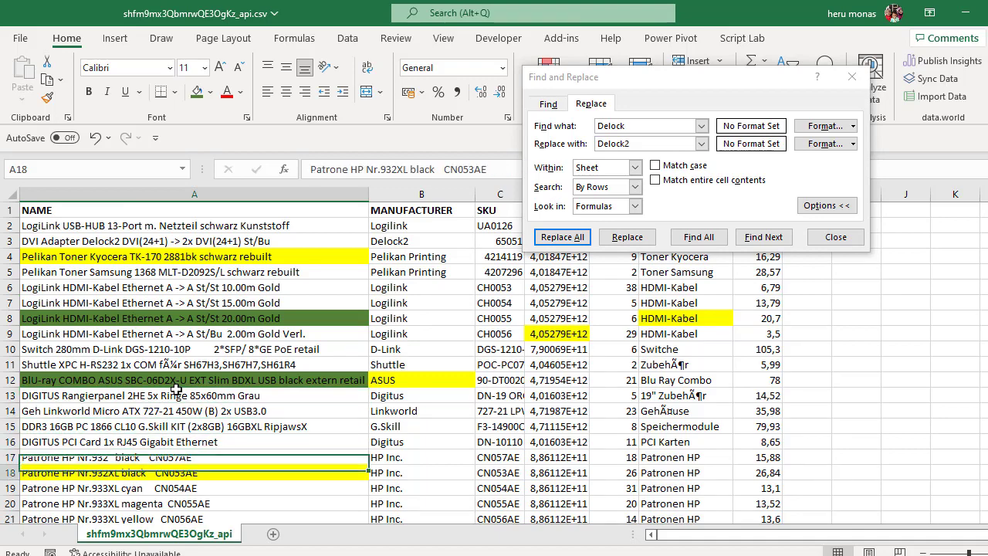
{"action": "key", "text": "Down"}
{"action": "key", "text": "Down"}
{"action": "key", "text": "Down"}
{"action": "key", "text": "Down"}
{"action": "key", "text": "Down"}
{"action": "key", "text": "Down"}
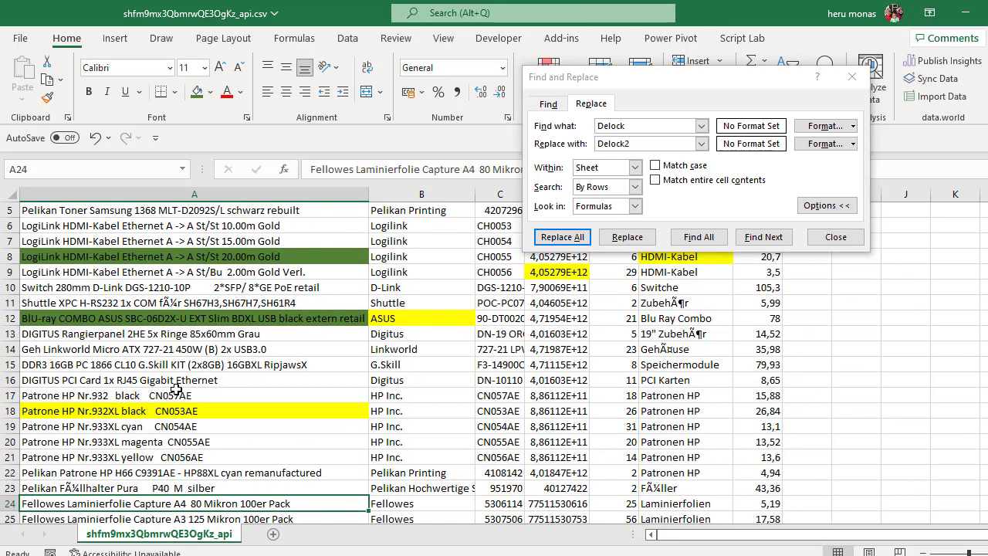
{"action": "scroll", "coordinate": [176, 391], "scroll_direction": "down", "scroll_amount": 1}
{"action": "key", "text": "Down"}
{"action": "key", "text": "Down"}
{"action": "key", "text": "Down"}
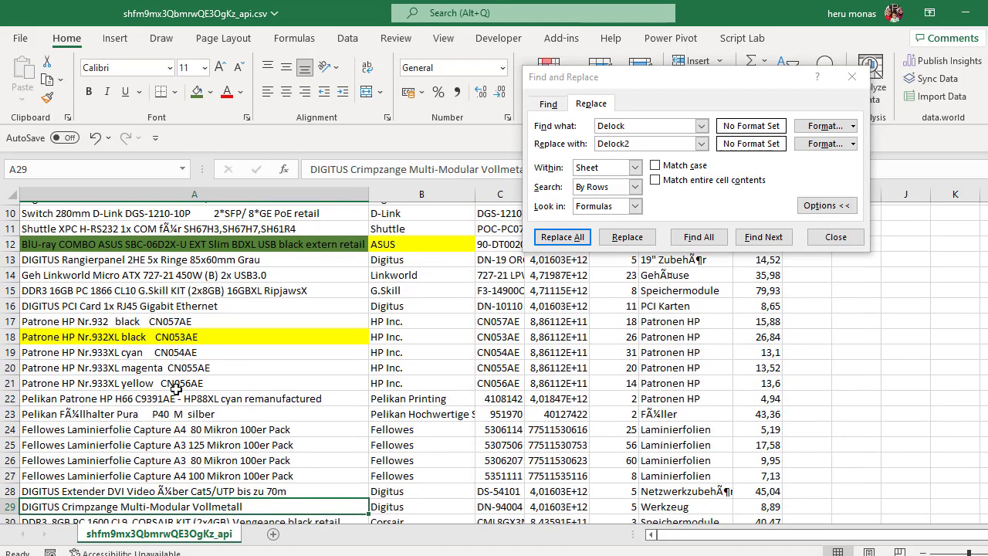
{"action": "key", "text": "Down"}
{"action": "key", "text": "Up"}
{"action": "key", "text": "Up"}
{"action": "key", "text": "Up"}
{"action": "key", "text": "Up"}
{"action": "key", "text": "Up"}
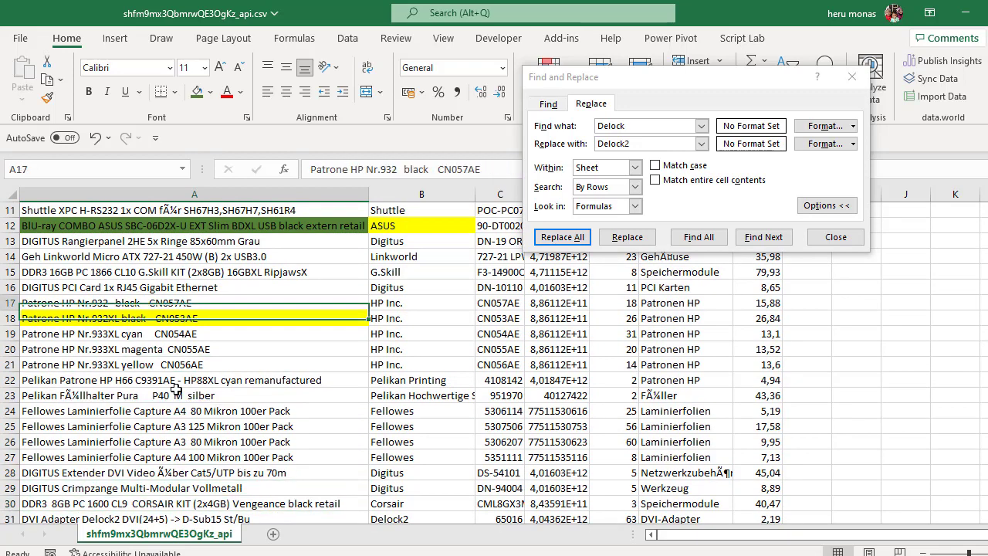
{"action": "key", "text": "Up"}
{"action": "key", "text": "Up"}
{"action": "key", "text": "Up"}
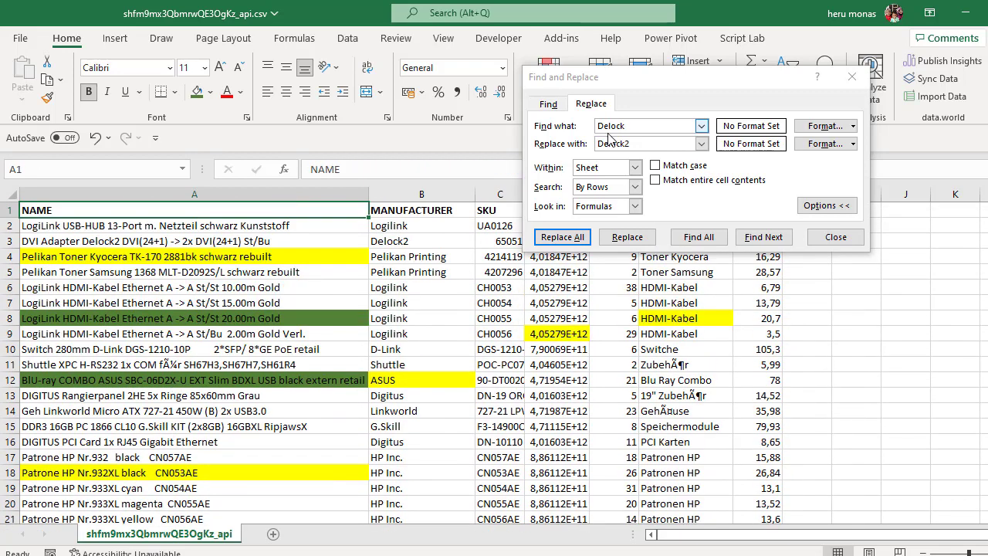
Step: Search for 'Delock2' on the Find tab through three matches, then return to Replace
{"action": "left_click", "coordinate": [560, 108]}
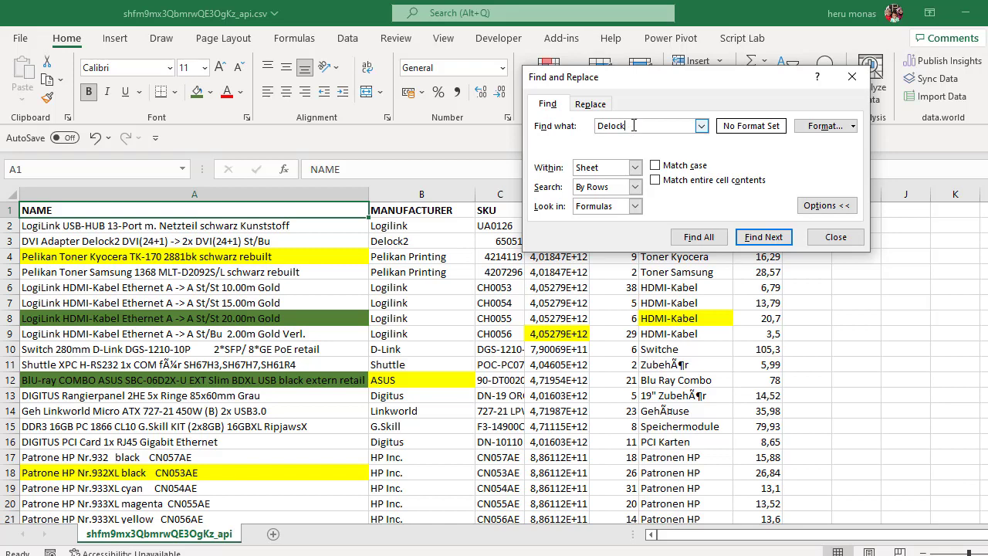
{"action": "type", "text": "2"}
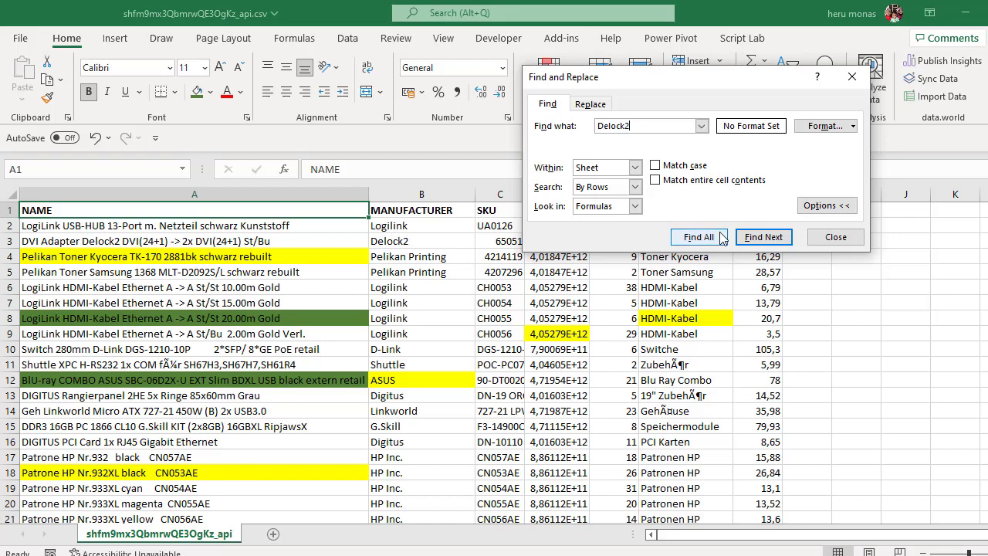
{"action": "left_click", "coordinate": [758, 241]}
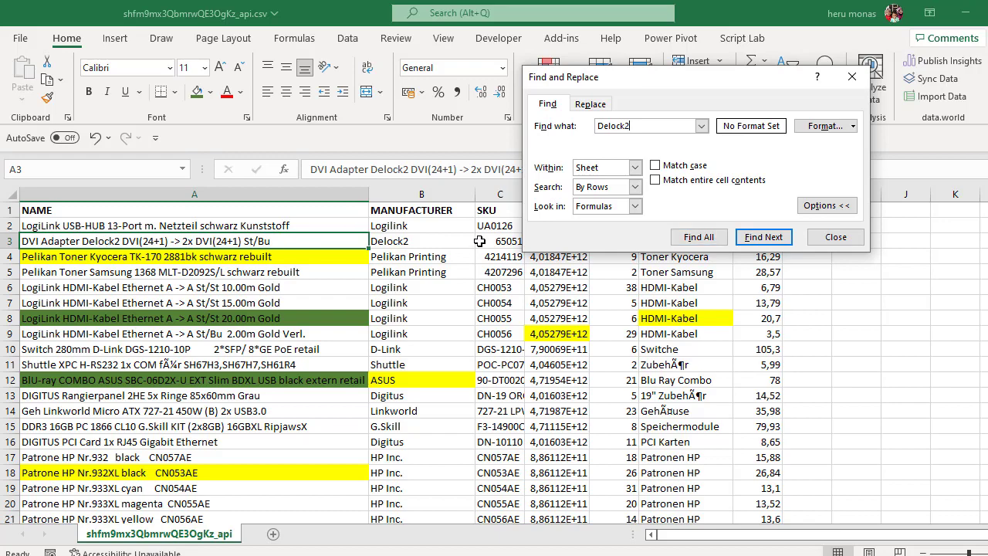
{"action": "left_click", "coordinate": [761, 246]}
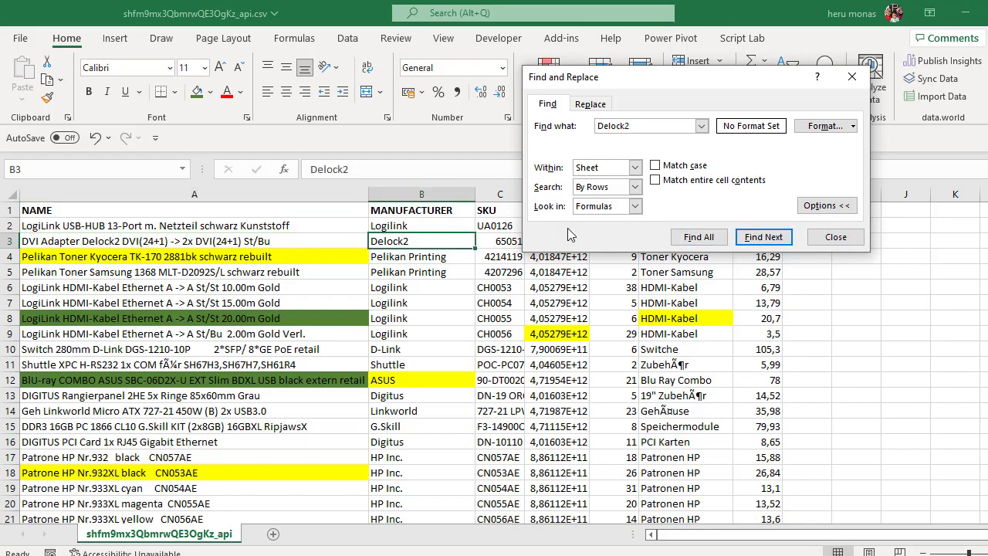
{"action": "left_click", "coordinate": [762, 244]}
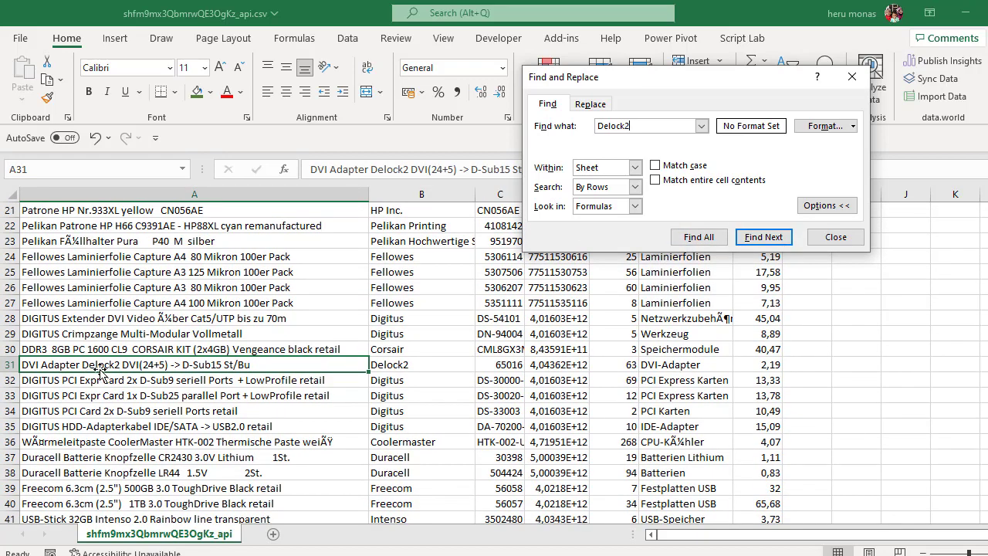
{"action": "left_click", "coordinate": [595, 105]}
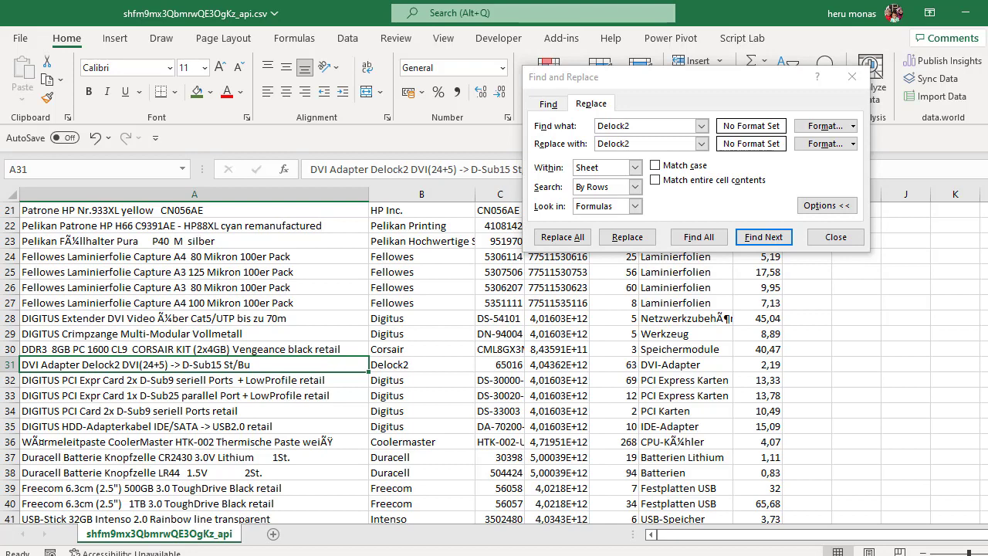
{"action": "scroll", "coordinate": [494, 362], "scroll_direction": "up", "scroll_amount": 7}
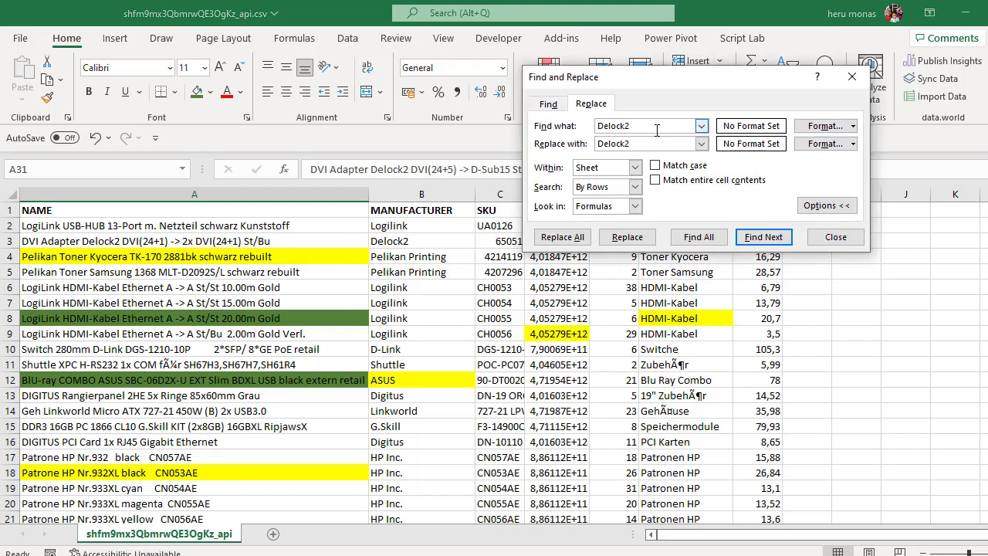
Step: Clear both text fields and set the find format to cell A4's yellow fill
{"action": "left_click_drag", "start_coordinate": [679, 126], "coordinate": [517, 126]}
{"action": "key", "text": "BackSpace"}
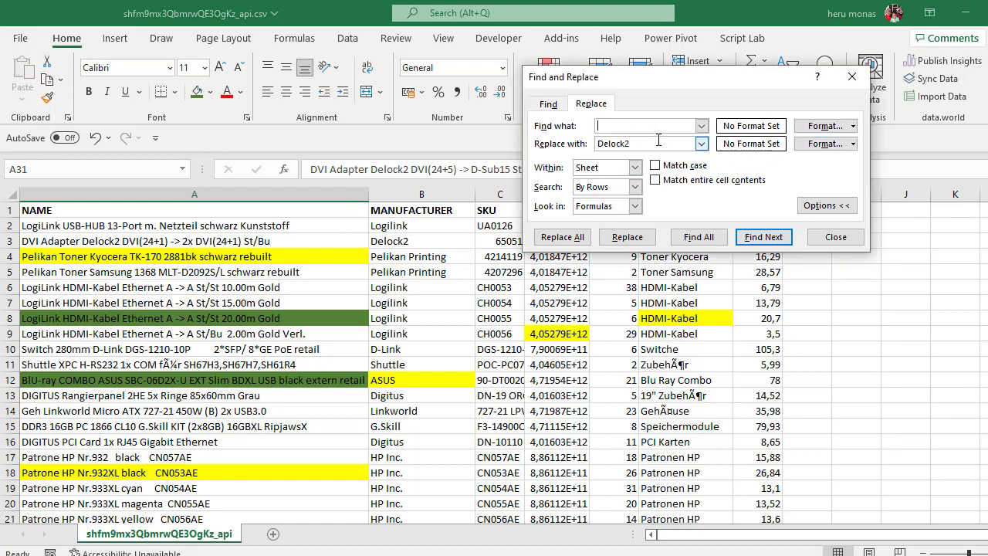
{"action": "key", "text": "Tab"}
{"action": "key", "text": "BackSpace"}
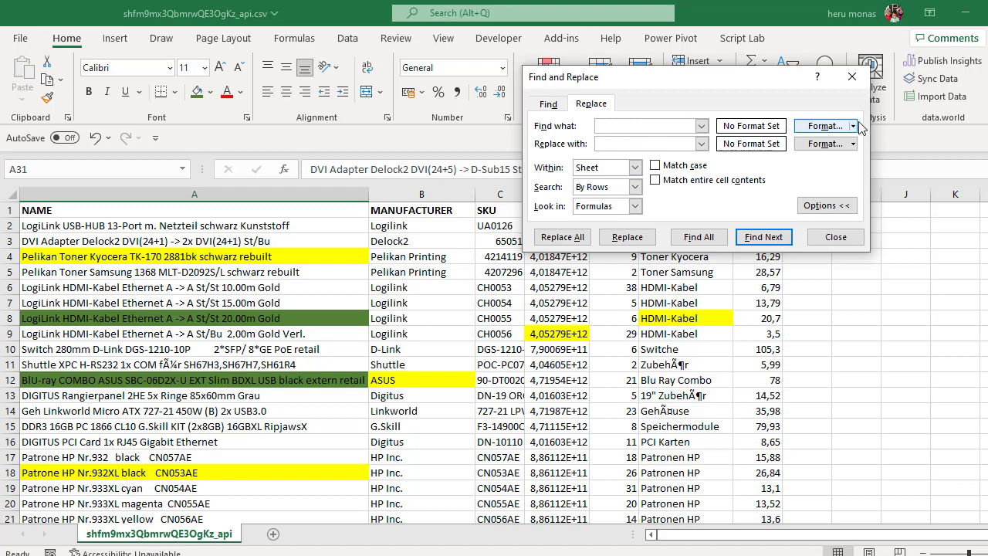
{"action": "left_click", "coordinate": [854, 128]}
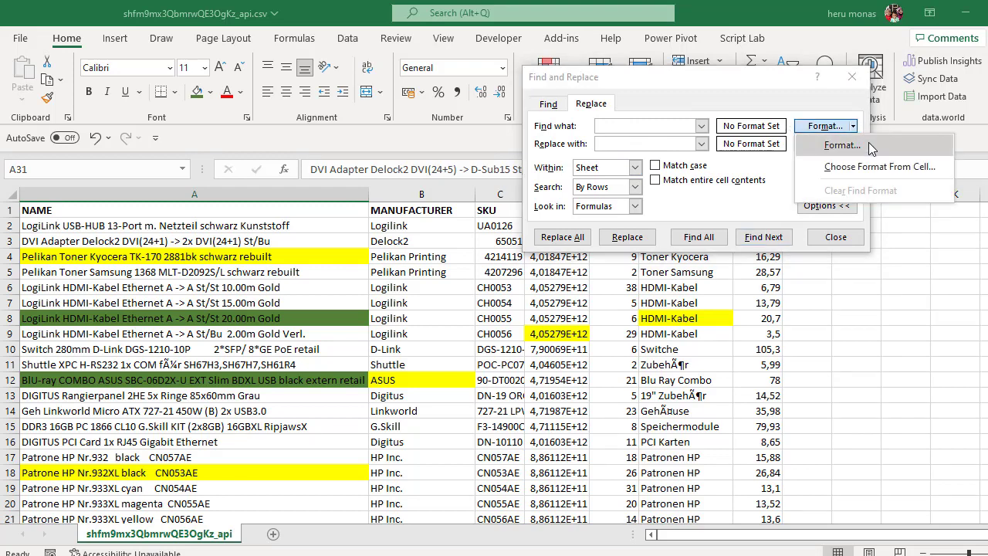
{"action": "left_click", "coordinate": [862, 169]}
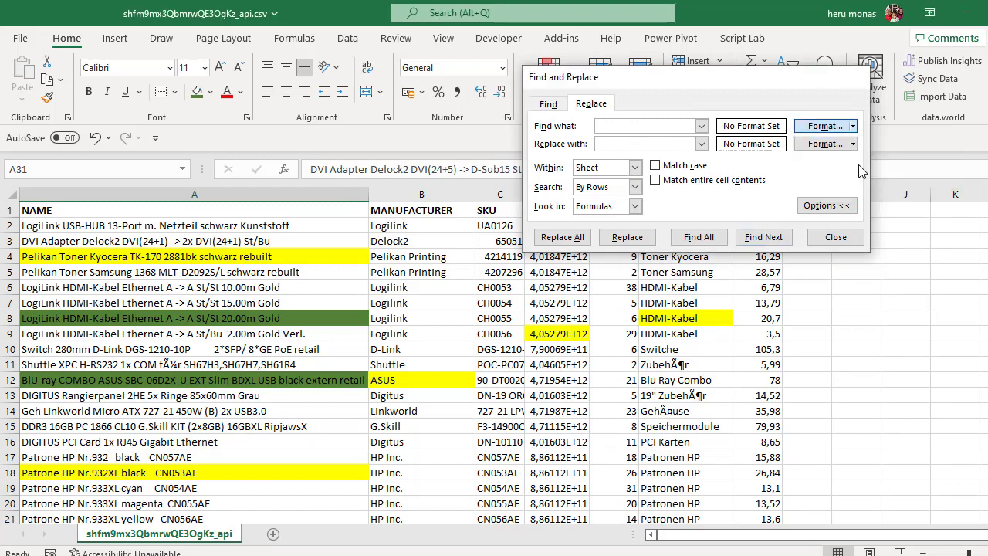
{"action": "left_click", "coordinate": [321, 253]}
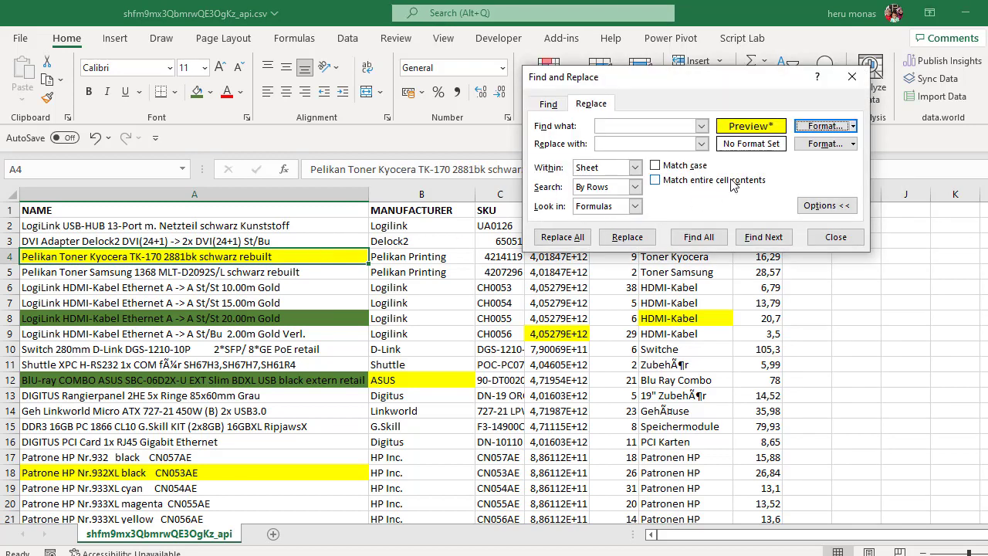
Step: Take the replacement format from cell C4 and bring the Replace settings back
{"action": "left_click", "coordinate": [853, 145]}
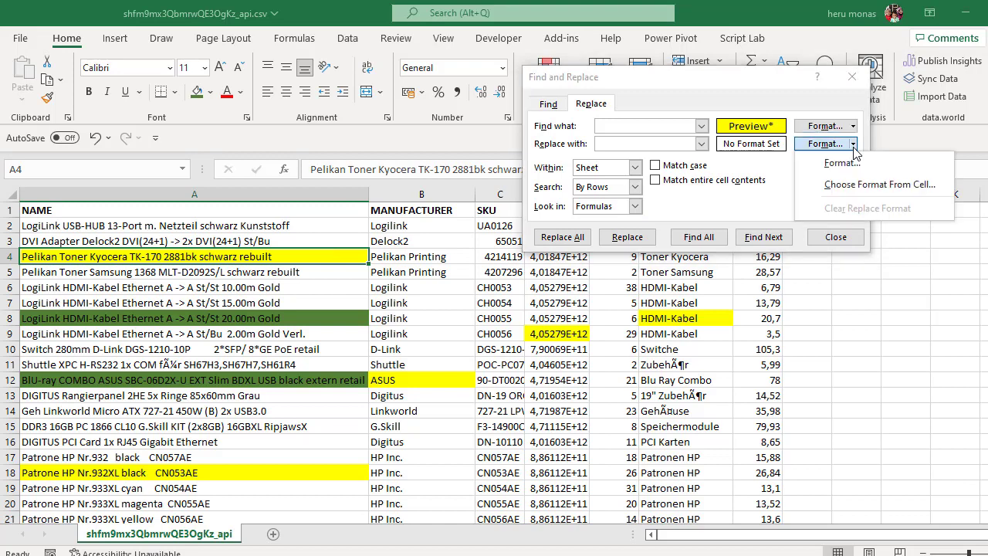
{"action": "left_click", "coordinate": [861, 183]}
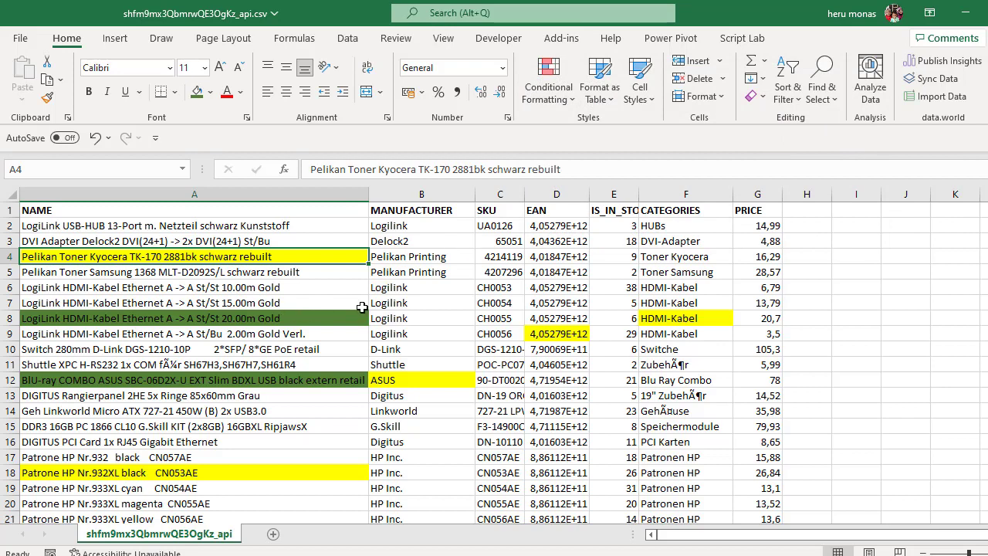
{"action": "left_click", "coordinate": [477, 252]}
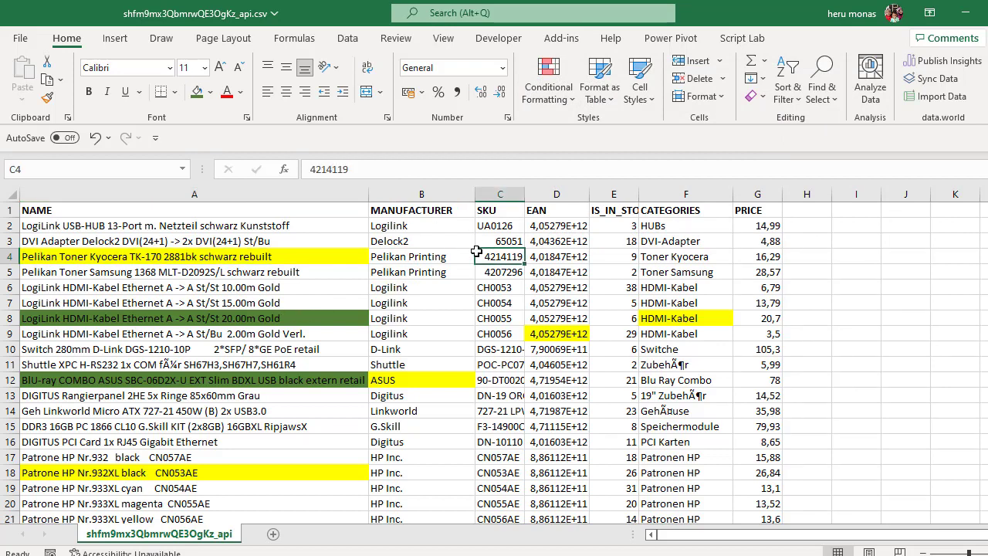
{"action": "key", "text": "ctrl+h"}
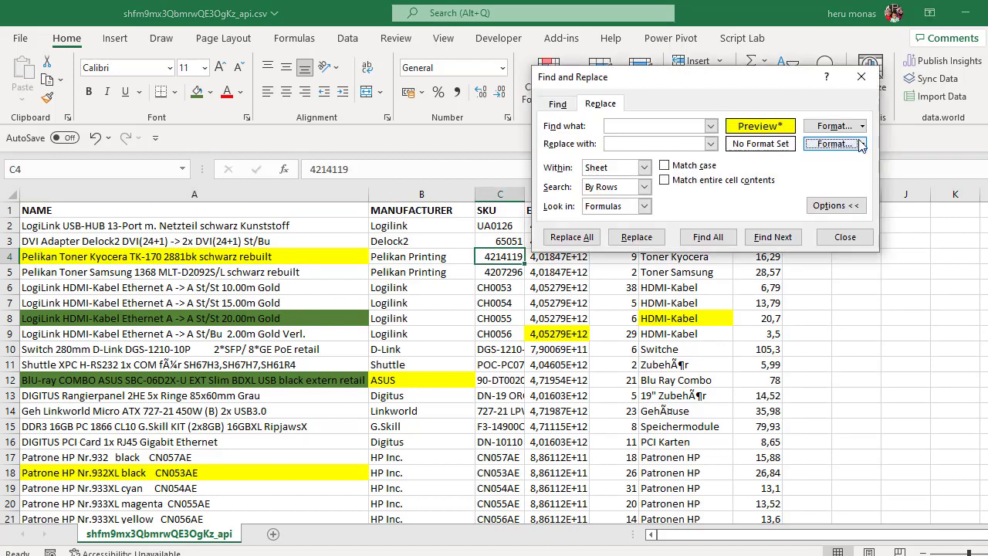
Step: Set a light gold replacement fill and replace all 5 yellow-filled cells with it
{"action": "left_click", "coordinate": [861, 144]}
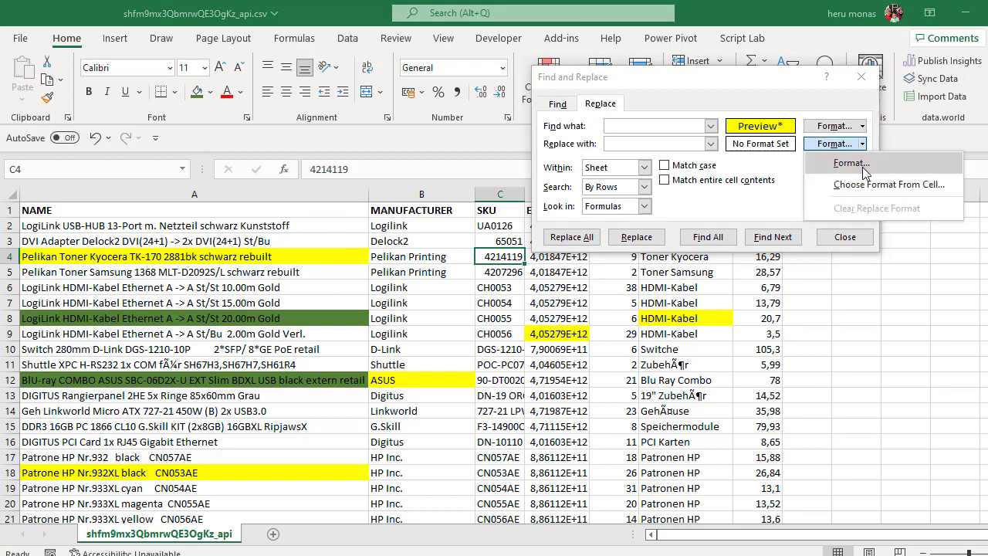
{"action": "left_click", "coordinate": [864, 167]}
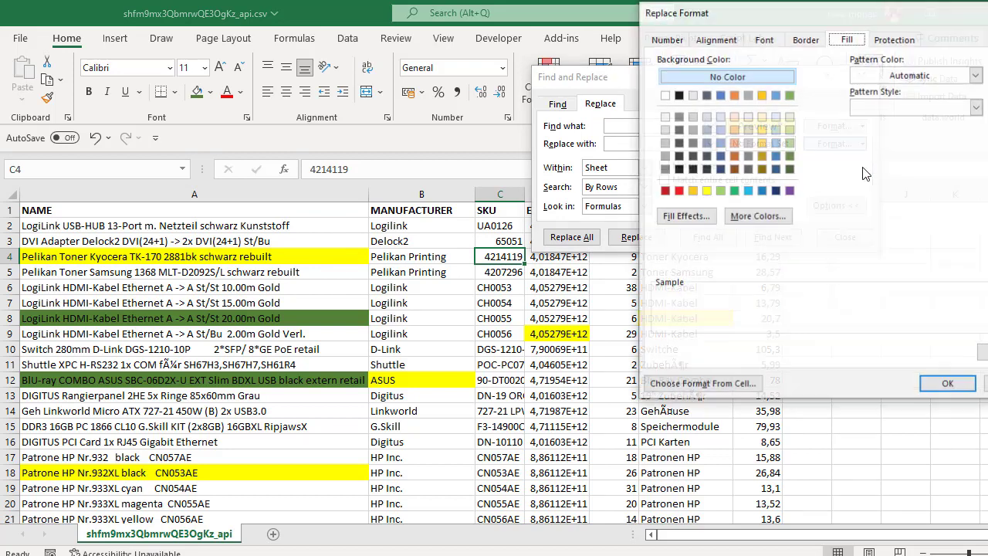
{"action": "left_click", "coordinate": [735, 143]}
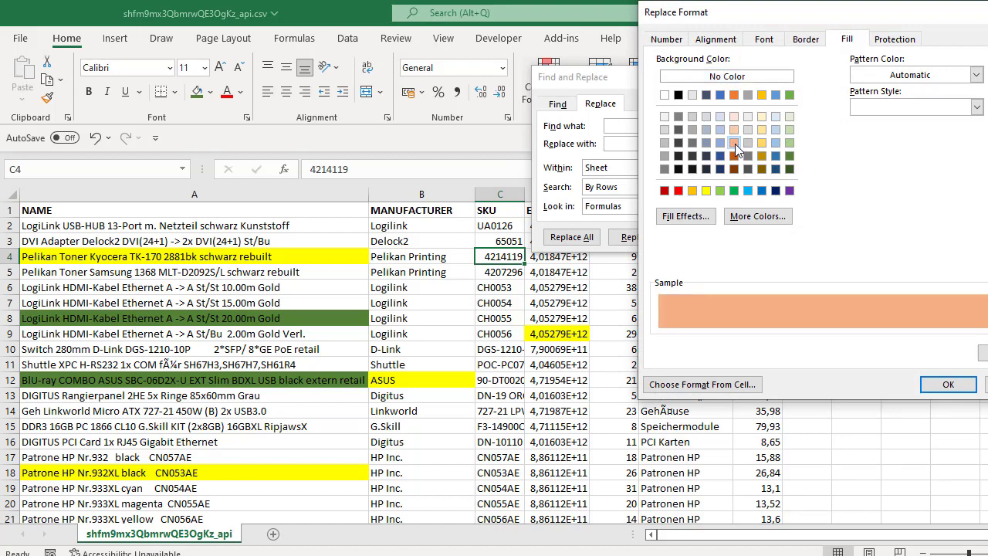
{"action": "left_click", "coordinate": [761, 143]}
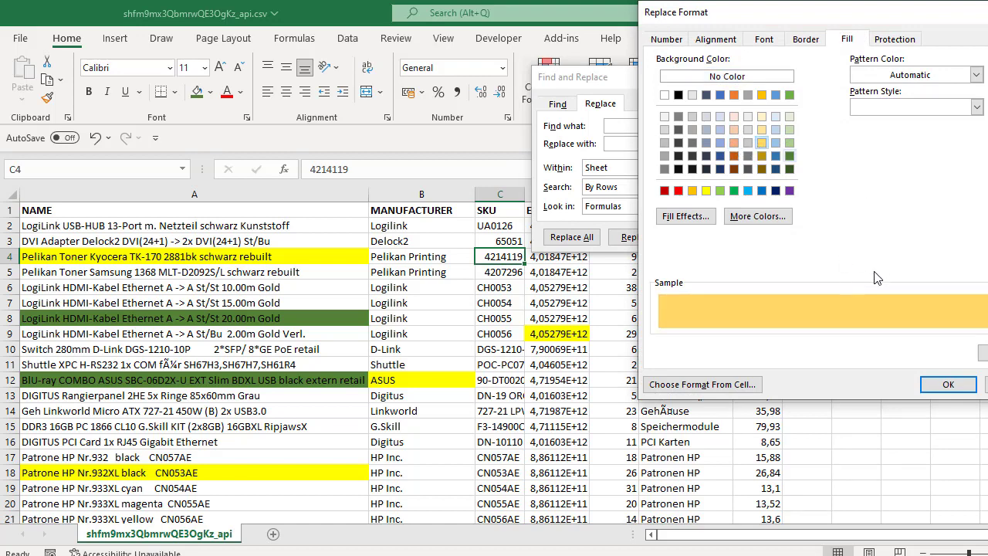
{"action": "left_click", "coordinate": [952, 389]}
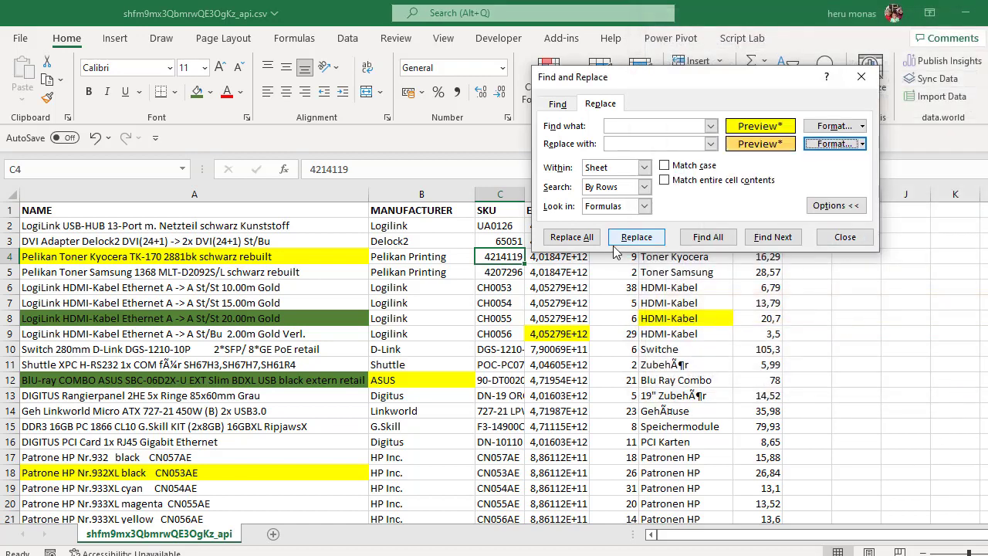
{"action": "left_click", "coordinate": [596, 244]}
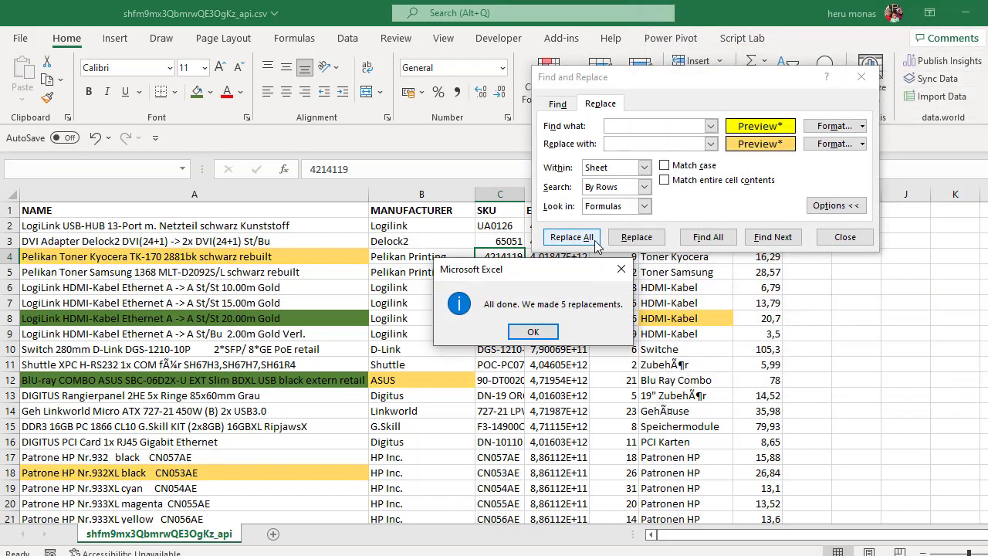
{"action": "left_click", "coordinate": [533, 334]}
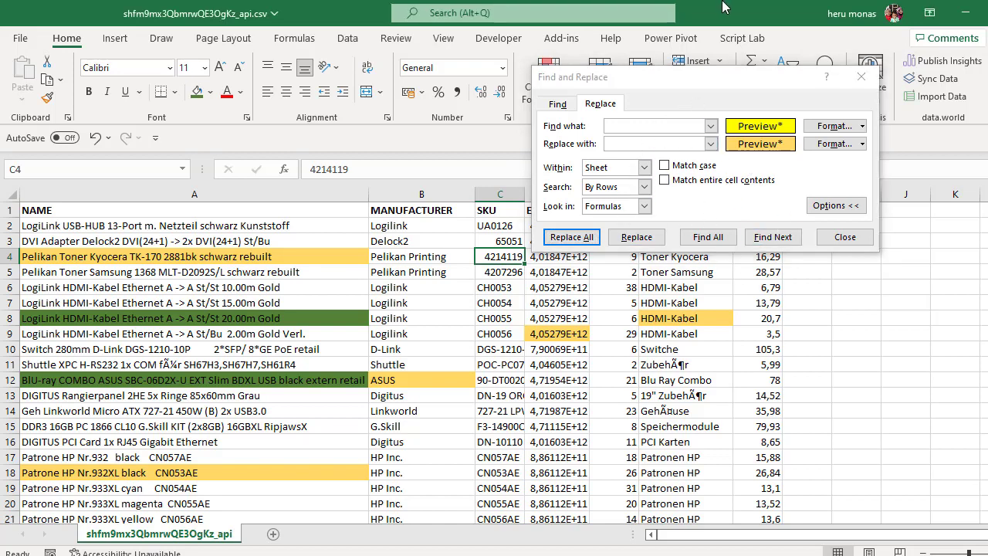
Step: Move the Find and Replace window aside and scroll the PDF to steps 6–11 and its Tips box
{"action": "left_click_drag", "start_coordinate": [697, 80], "coordinate": [610, 83]}
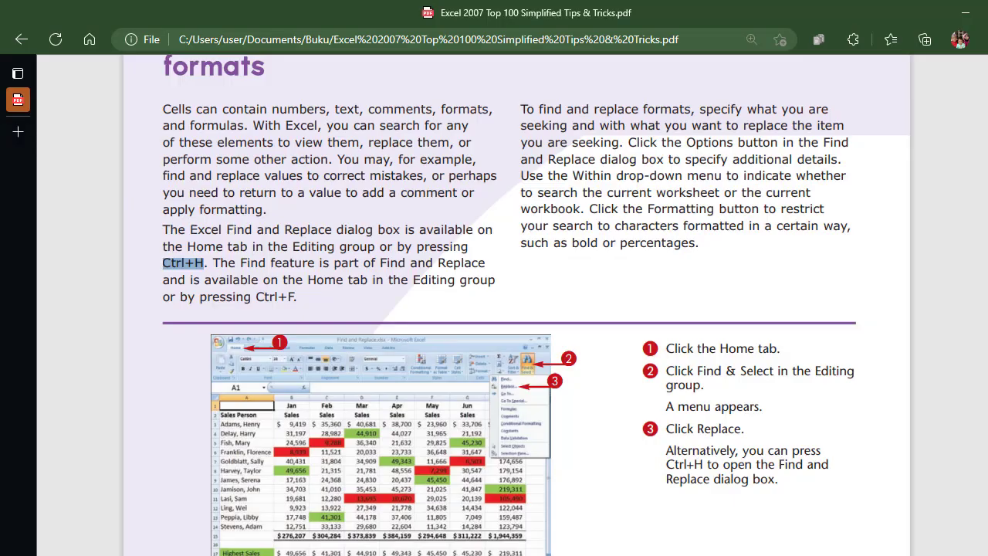
{"action": "scroll", "coordinate": [494, 309], "scroll_direction": "down", "scroll_amount": 1}
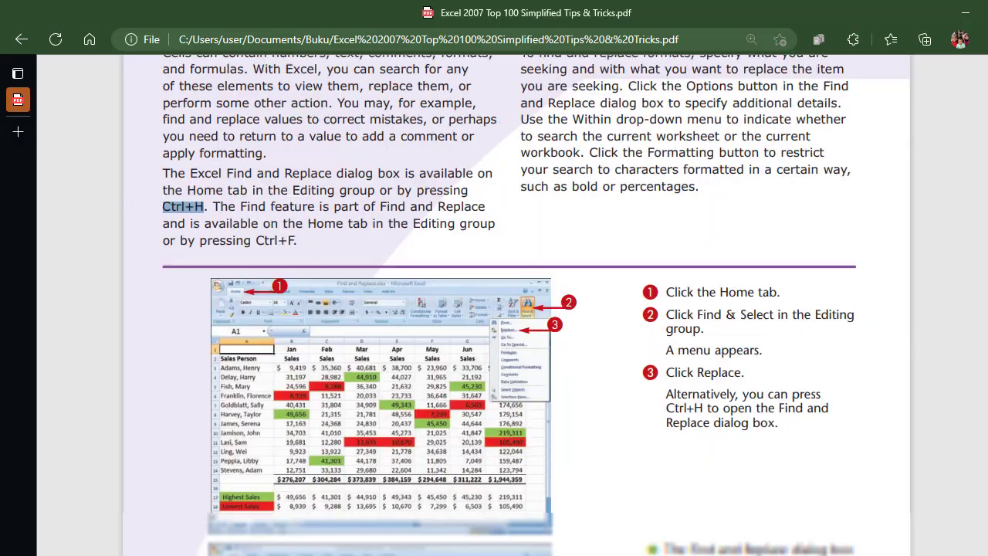
{"action": "scroll", "coordinate": [494, 309], "scroll_direction": "down", "scroll_amount": 2}
{"action": "scroll", "coordinate": [494, 309], "scroll_direction": "down", "scroll_amount": 3}
{"action": "scroll", "coordinate": [494, 309], "scroll_direction": "down", "scroll_amount": 2}
{"action": "scroll", "coordinate": [778, 523], "scroll_direction": "down", "scroll_amount": 2}
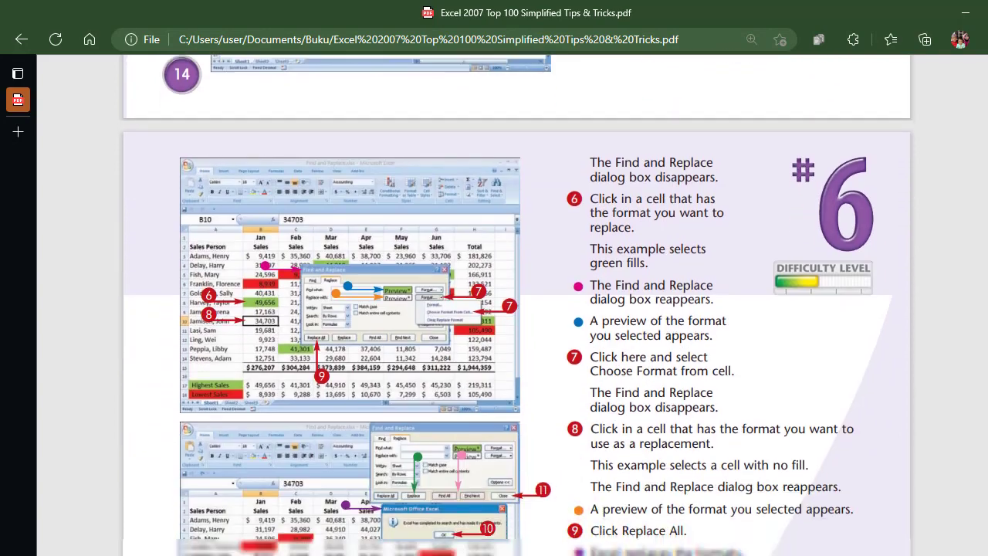
{"action": "scroll", "coordinate": [778, 524], "scroll_direction": "down", "scroll_amount": 3}
{"action": "scroll", "coordinate": [778, 523], "scroll_direction": "down", "scroll_amount": 2}
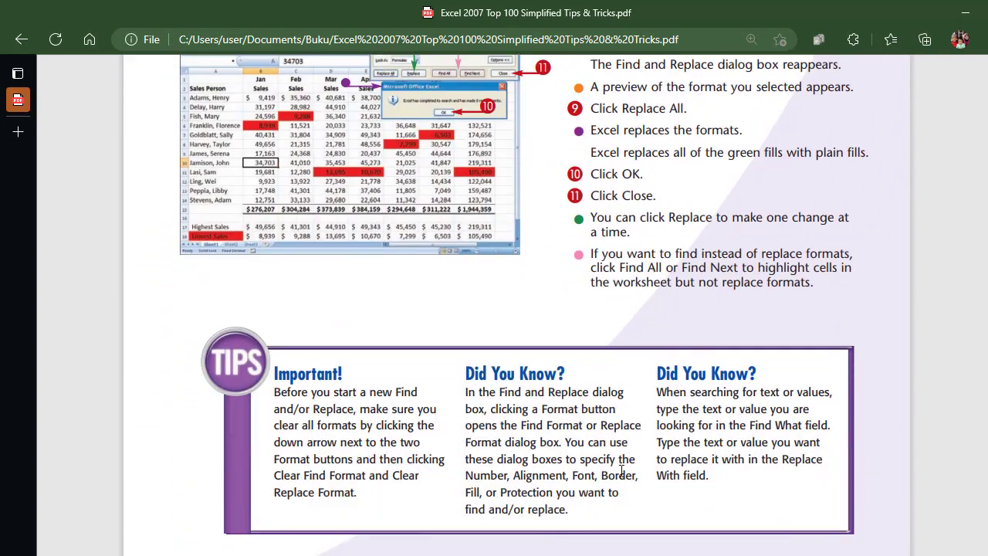